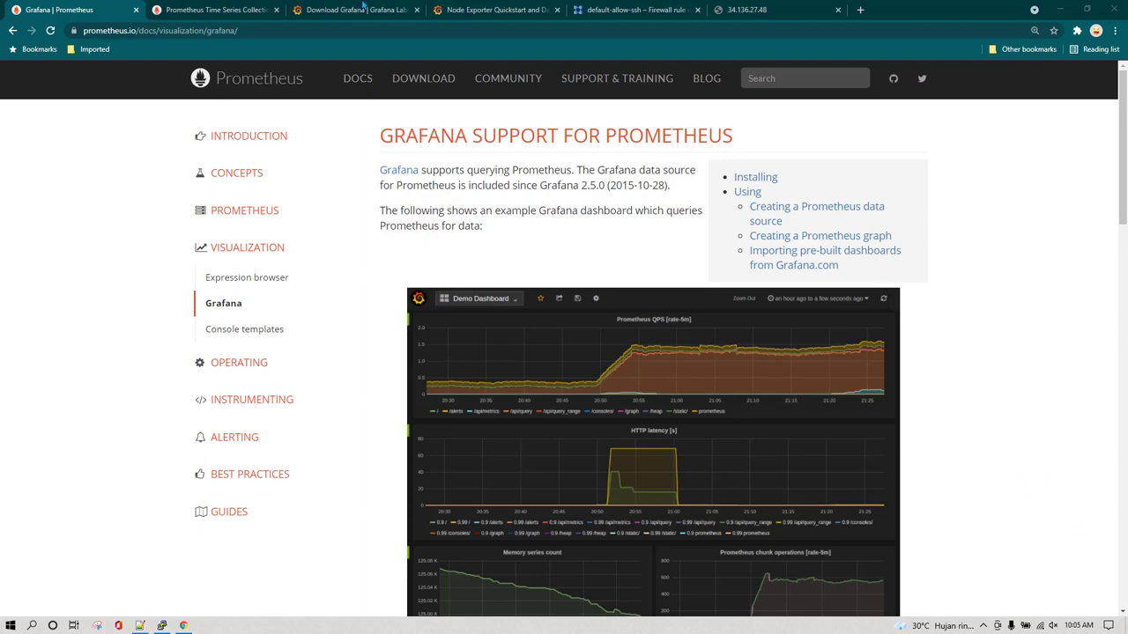
Copy the Red Hat/CentOS wget command for the Grafana 8.1.3 rpm from the Download Grafana page
{"action": "left_click", "coordinate": [361, 9]}
{"action": "scroll", "coordinate": [168, 269], "scroll_direction": "up", "scroll_amount": 3}
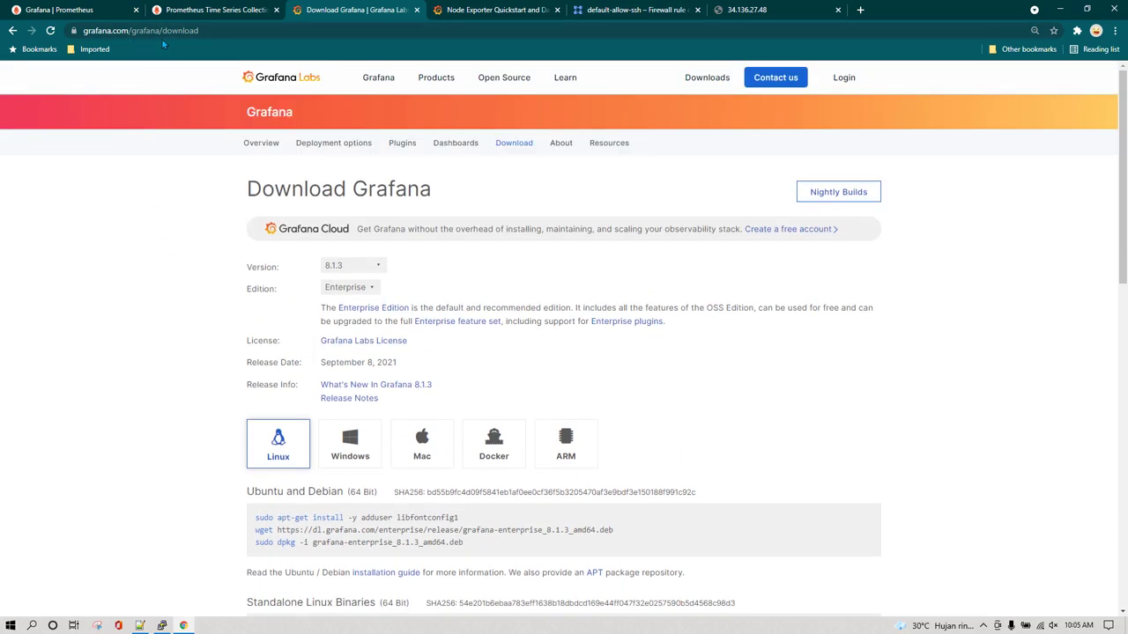
{"action": "scroll", "coordinate": [194, 350], "scroll_direction": "down", "scroll_amount": 2}
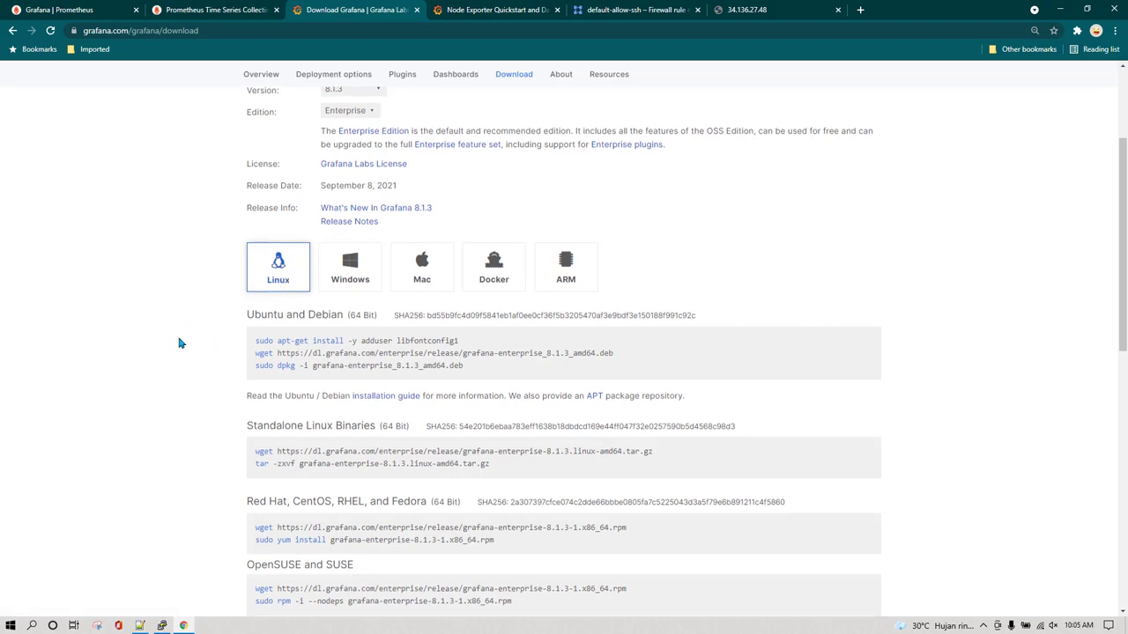
{"action": "scroll", "coordinate": [179, 342], "scroll_direction": "down", "scroll_amount": 1}
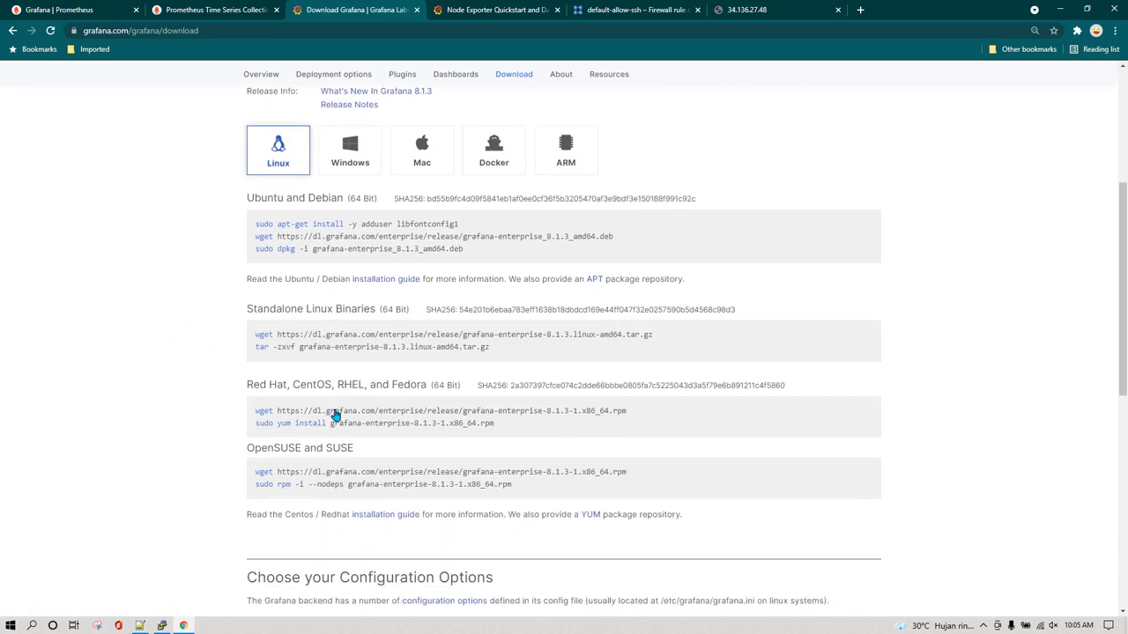
{"action": "left_click_drag", "start_coordinate": [629, 410], "coordinate": [253, 419]}
{"action": "key", "text": "ctrl+c"}
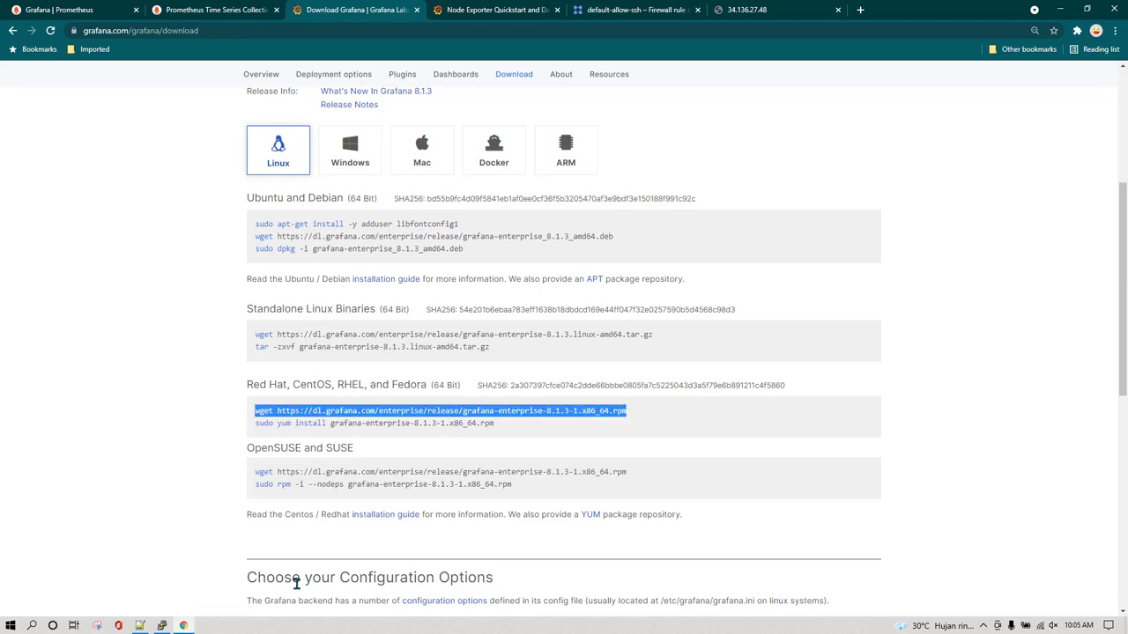
Paste the wget command into PuTTY and download the grafana-enterprise 8.1.3 rpm
{"action": "left_click", "coordinate": [163, 625]}
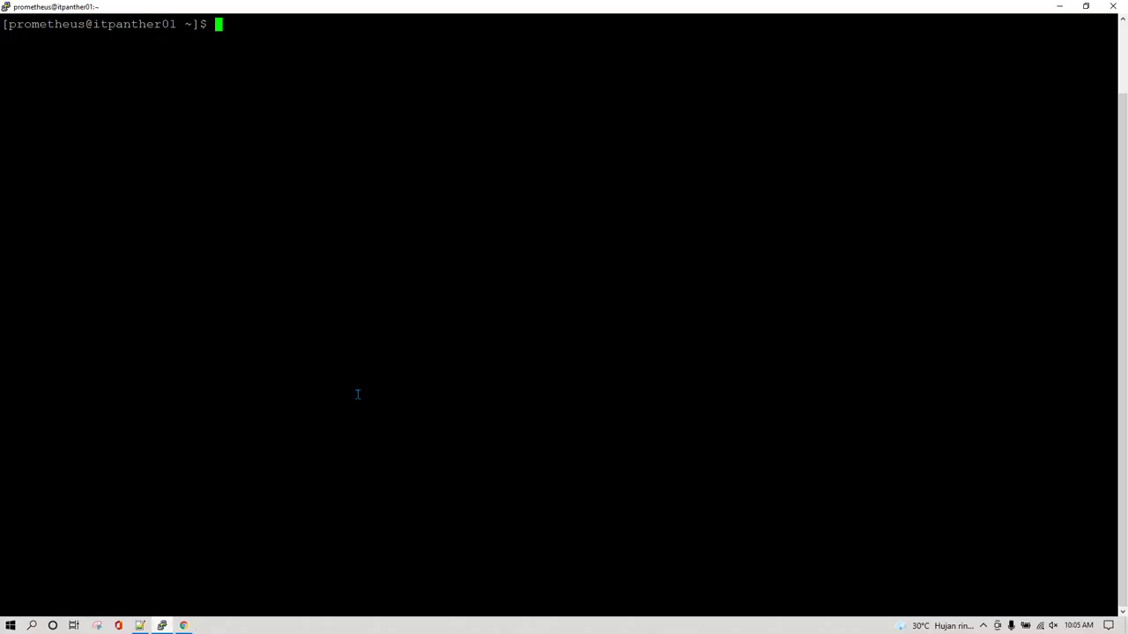
{"action": "right_click", "coordinate": [383, 258]}
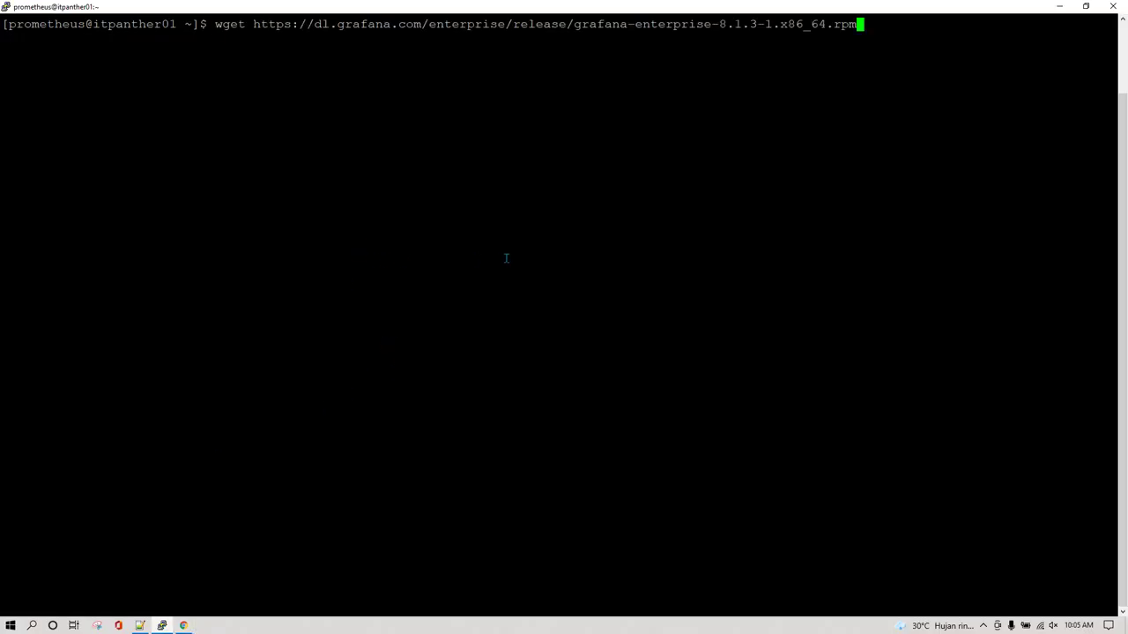
{"action": "key", "text": "Return"}
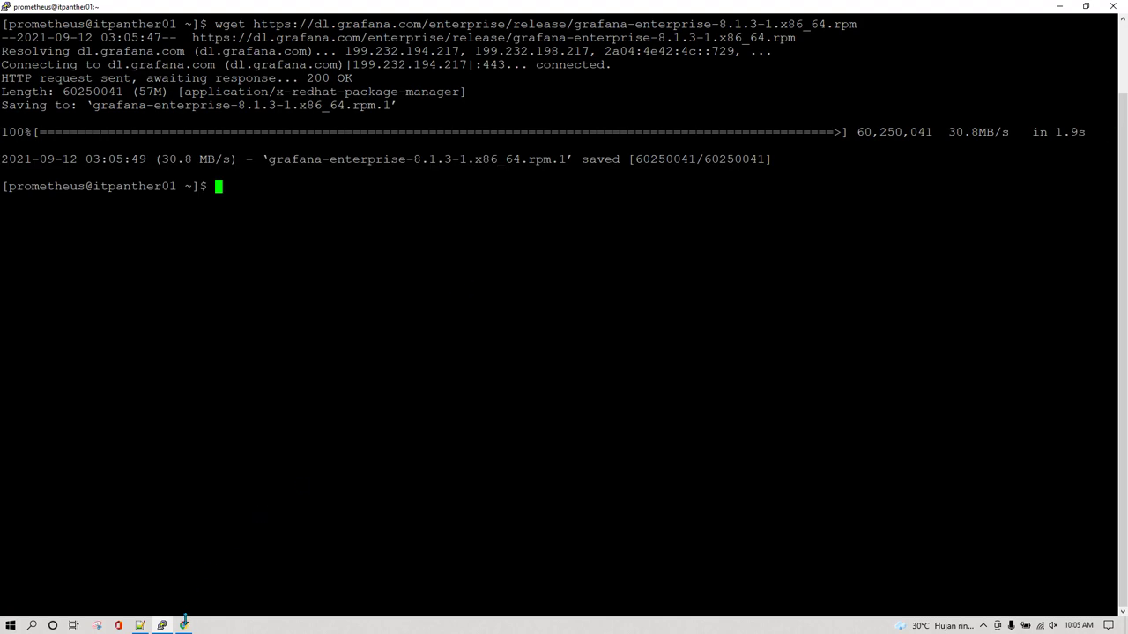
Copy and run the sudo yum install command for the rpm, which reports nothing to do
{"action": "left_click", "coordinate": [184, 624]}
{"action": "left_click", "coordinate": [503, 430]}
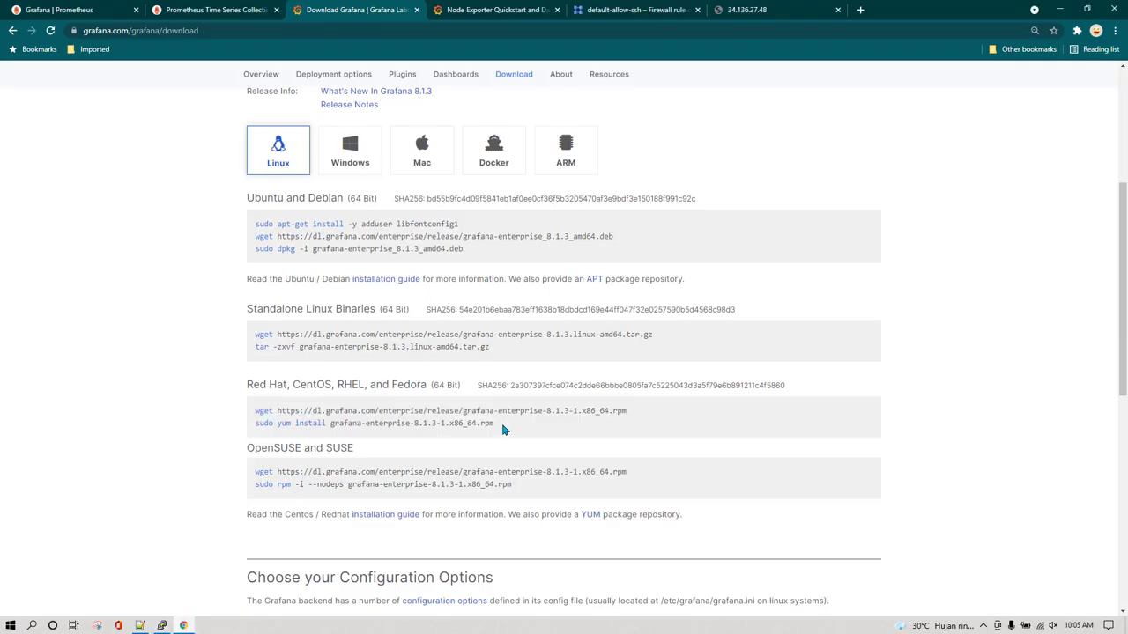
{"action": "left_click_drag", "start_coordinate": [504, 430], "coordinate": [252, 432]}
{"action": "key", "text": "ctrl+c"}
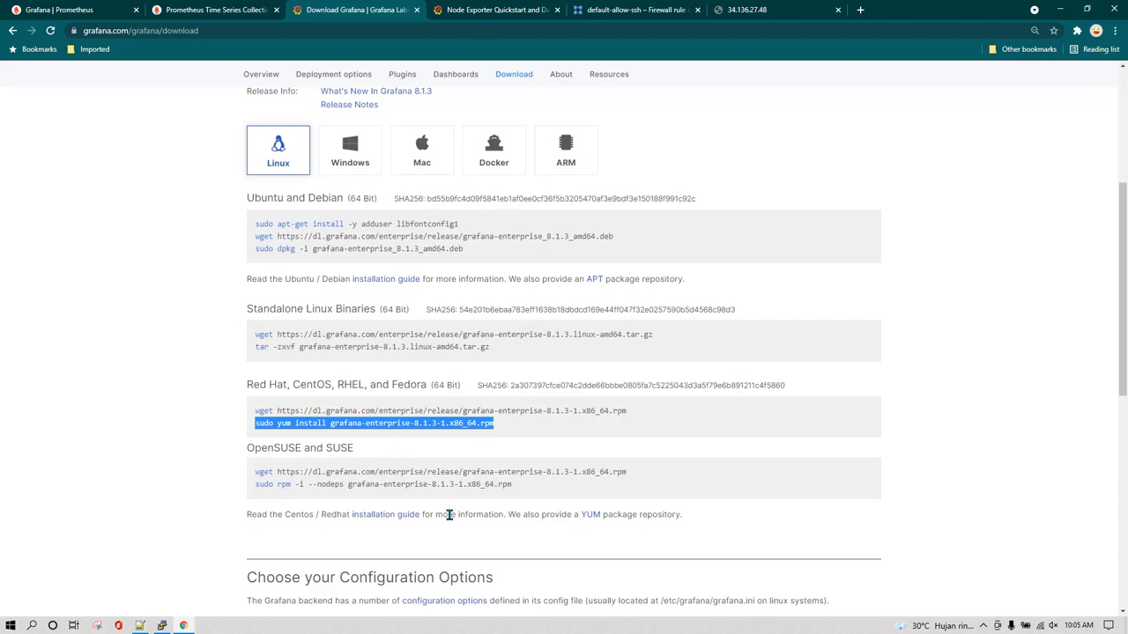
{"action": "left_click", "coordinate": [162, 626]}
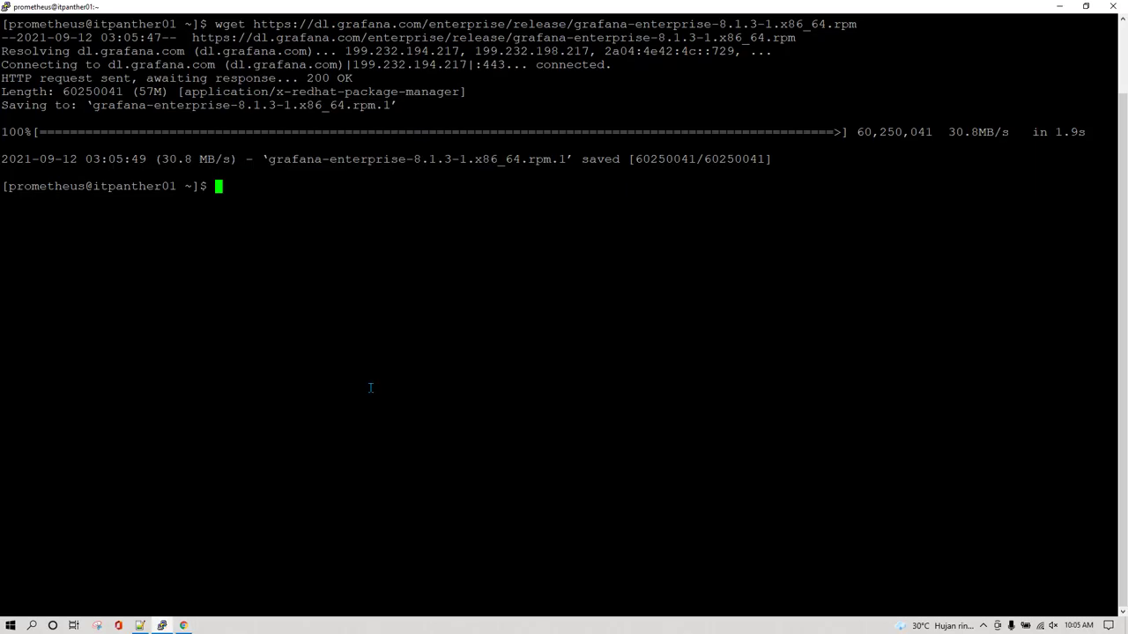
{"action": "right_click", "coordinate": [375, 388]}
{"action": "key", "text": "Return"}
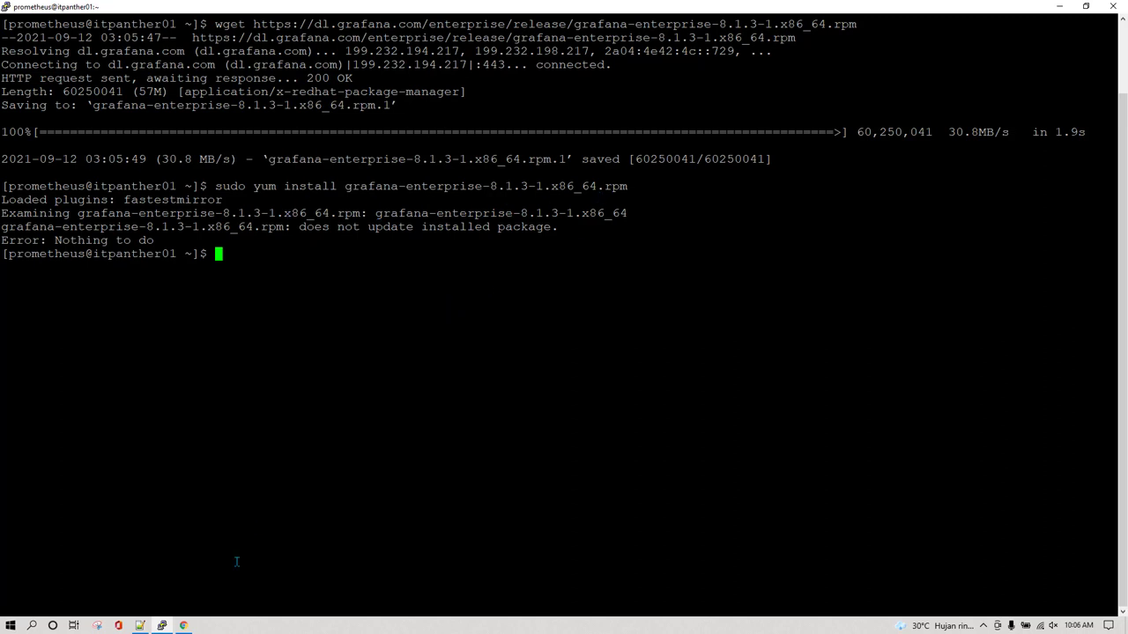
{"action": "left_click", "coordinate": [184, 626]}
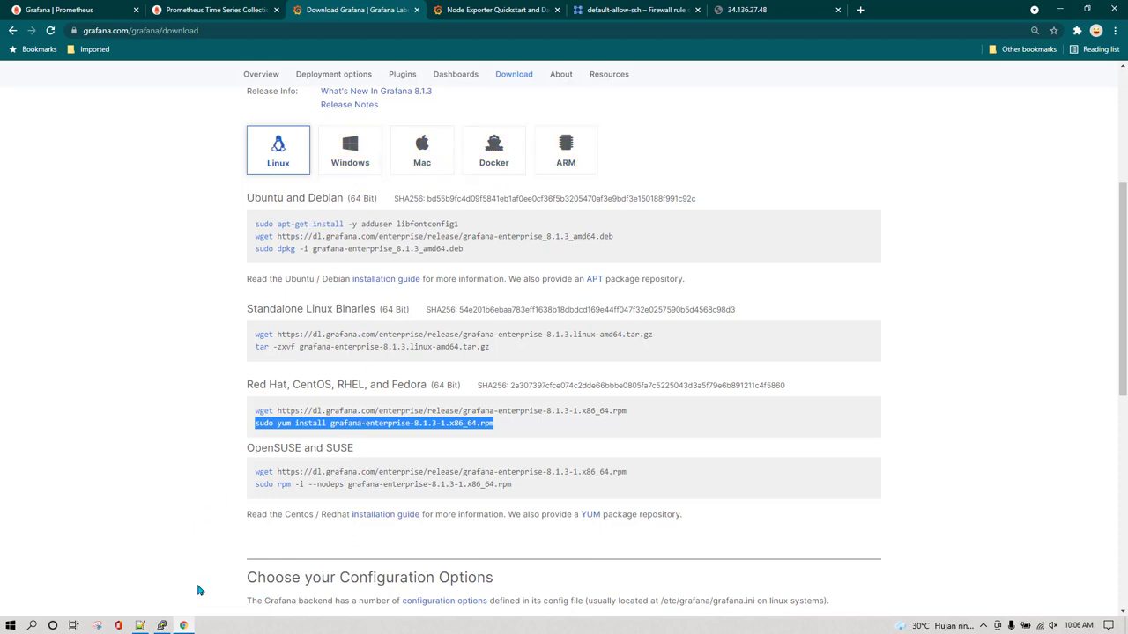
{"action": "left_click", "coordinate": [164, 626]}
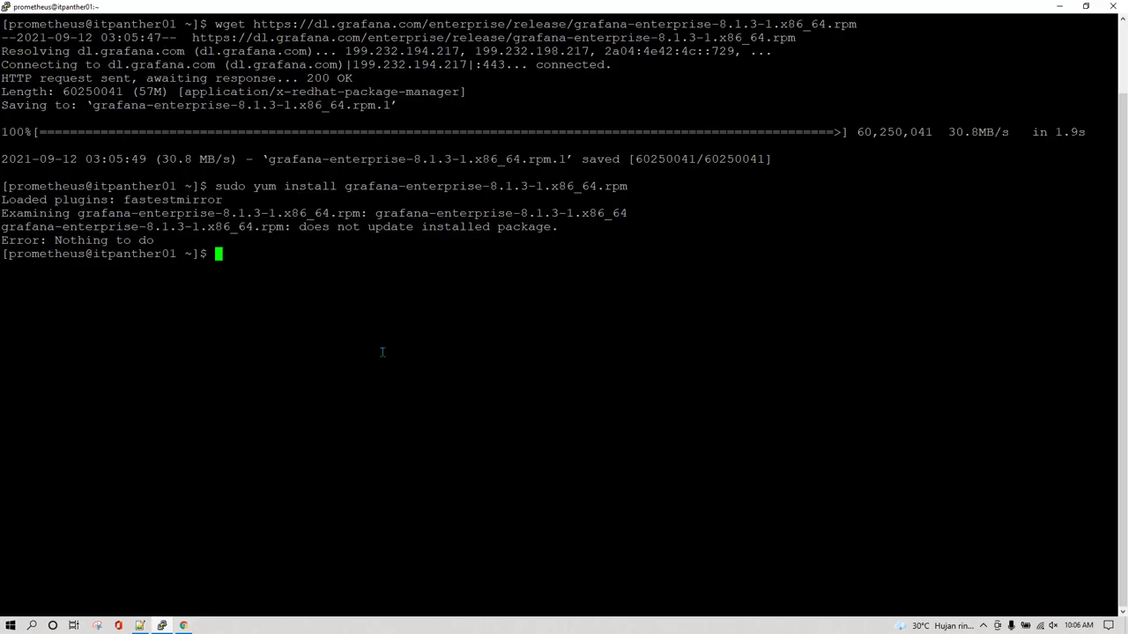
{"action": "left_click", "coordinate": [185, 626]}
{"action": "scroll", "coordinate": [220, 494], "scroll_direction": "down", "scroll_amount": 3}
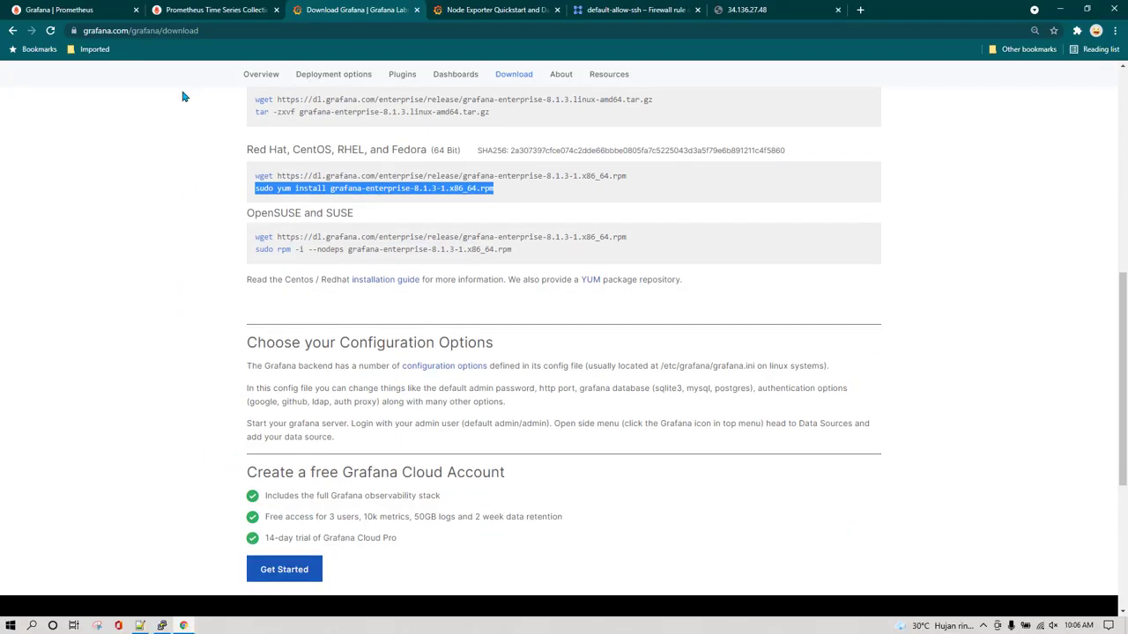
Return to the Install on RPM-based Linux docs and copy the grafana-server status command
{"action": "left_click", "coordinate": [11, 32]}
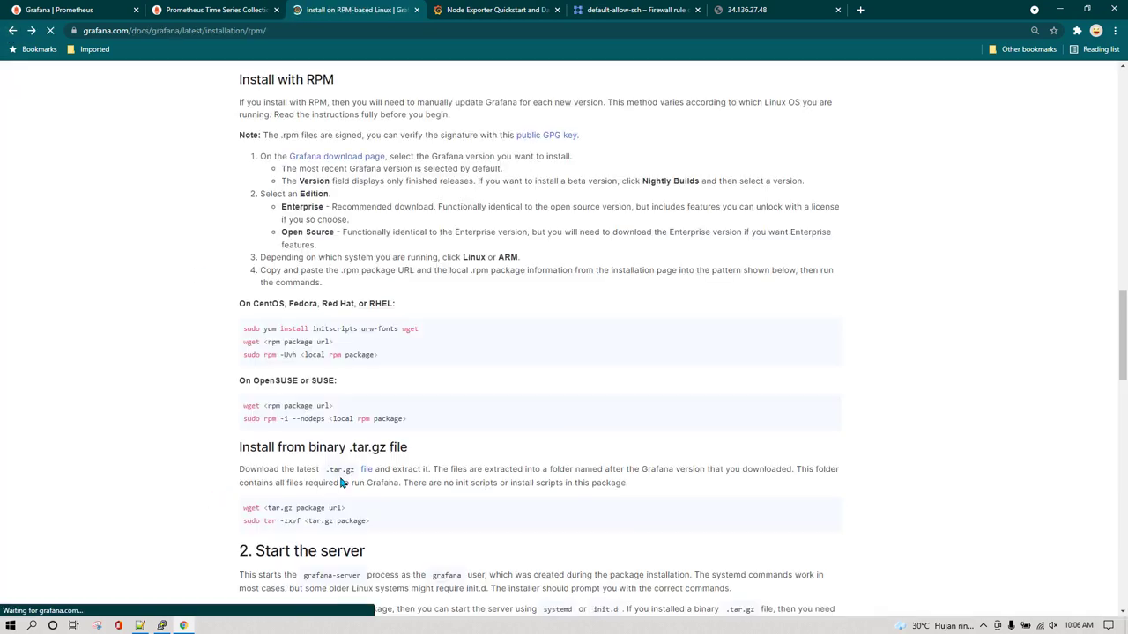
{"action": "scroll", "coordinate": [443, 468], "scroll_direction": "down", "scroll_amount": 1}
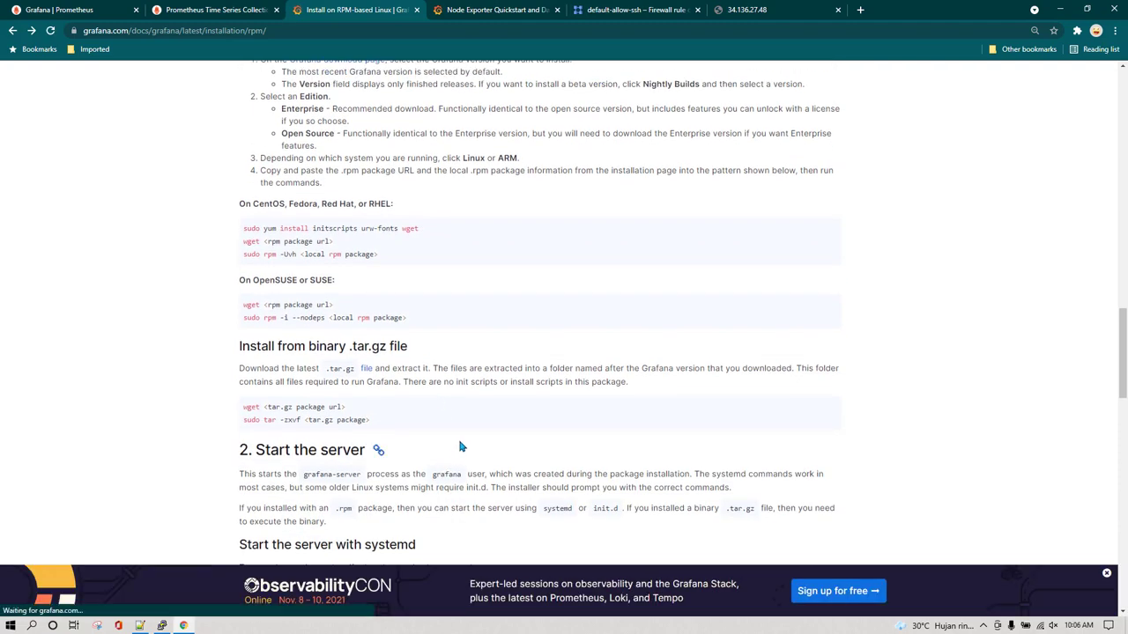
{"action": "scroll", "coordinate": [458, 447], "scroll_direction": "down", "scroll_amount": 2}
{"action": "scroll", "coordinate": [460, 446], "scroll_direction": "down", "scroll_amount": 1}
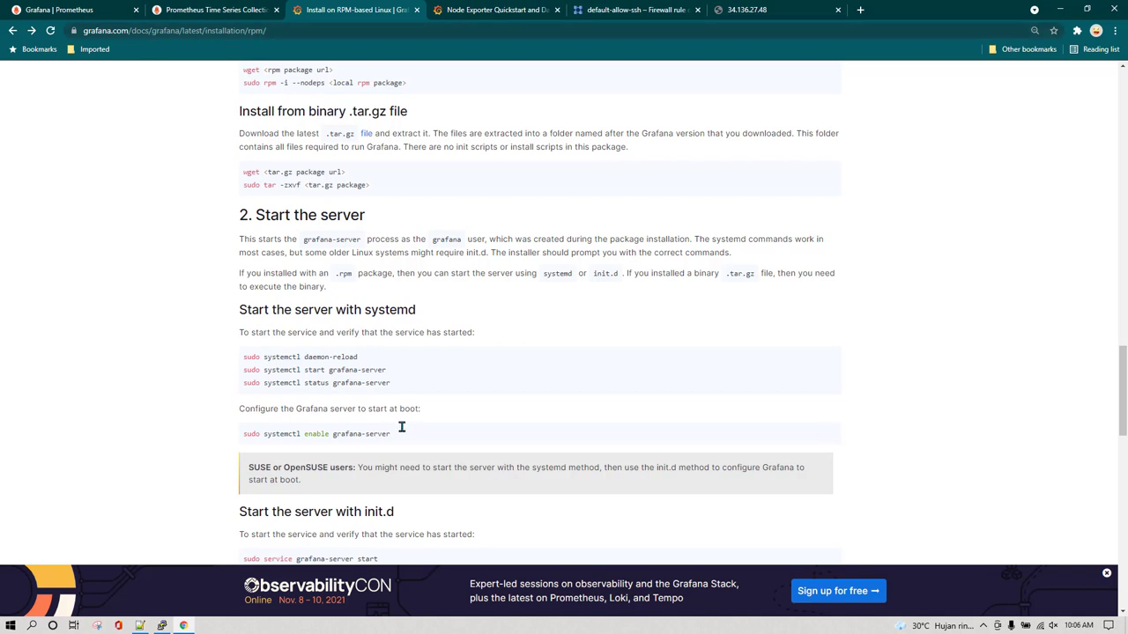
{"action": "scroll", "coordinate": [440, 392], "scroll_direction": "down", "scroll_amount": 1}
{"action": "scroll", "coordinate": [440, 394], "scroll_direction": "down", "scroll_amount": 1}
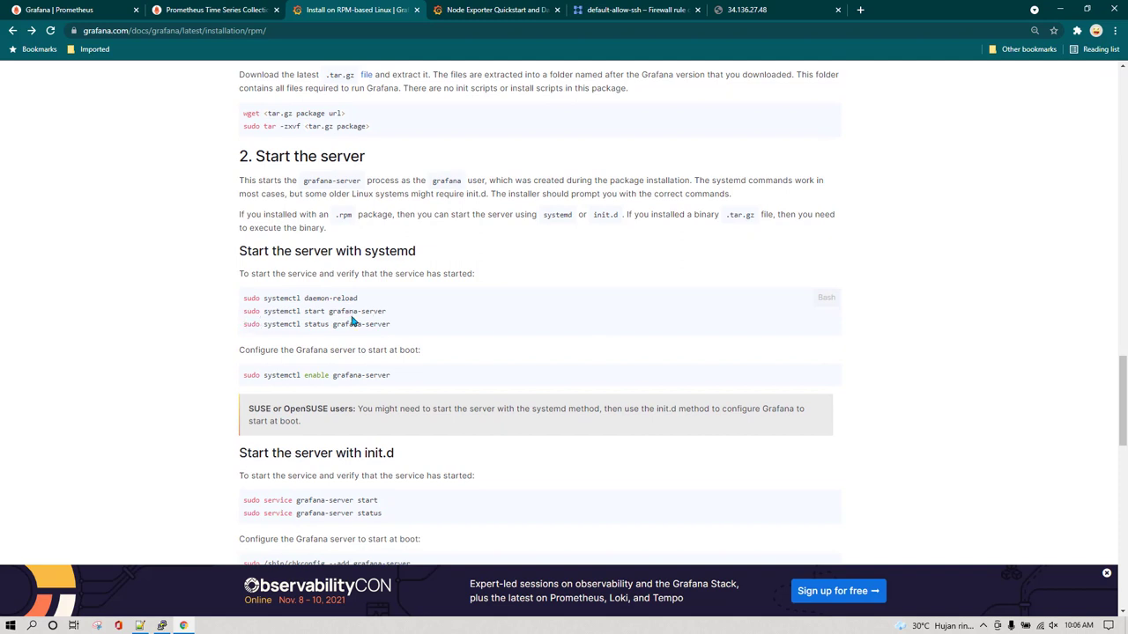
{"action": "left_click_drag", "start_coordinate": [242, 327], "coordinate": [398, 331]}
{"action": "key", "text": "ctrl+c"}
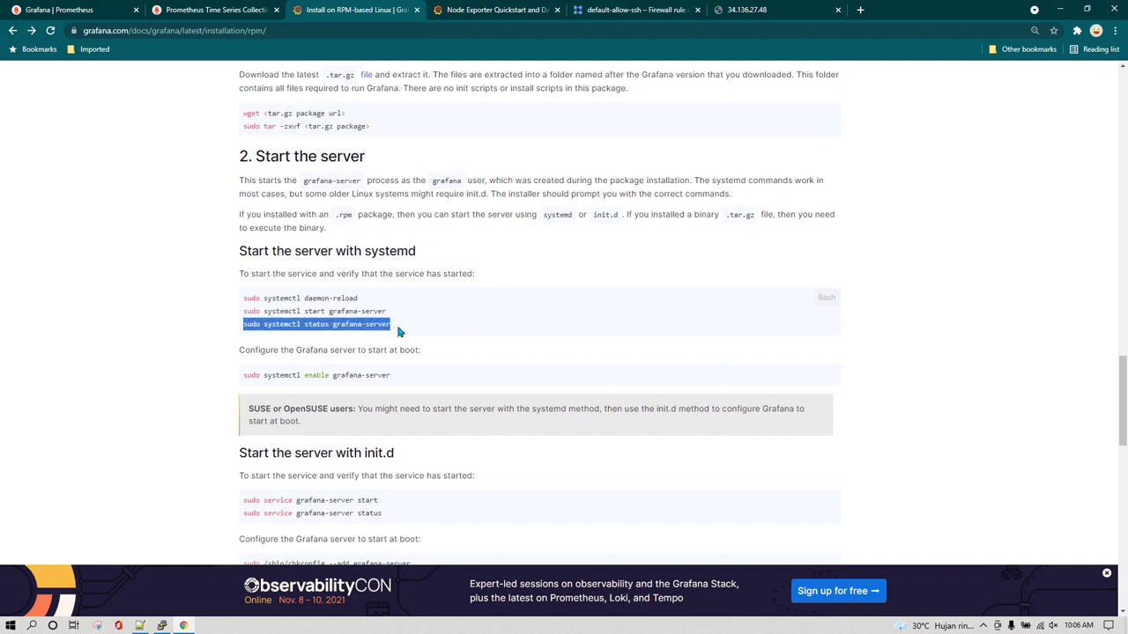
Run systemctl status grafana-server in PuTTY, which shows the service inactive (dead)
{"action": "left_click", "coordinate": [162, 626]}
{"action": "right_click", "coordinate": [445, 326]}
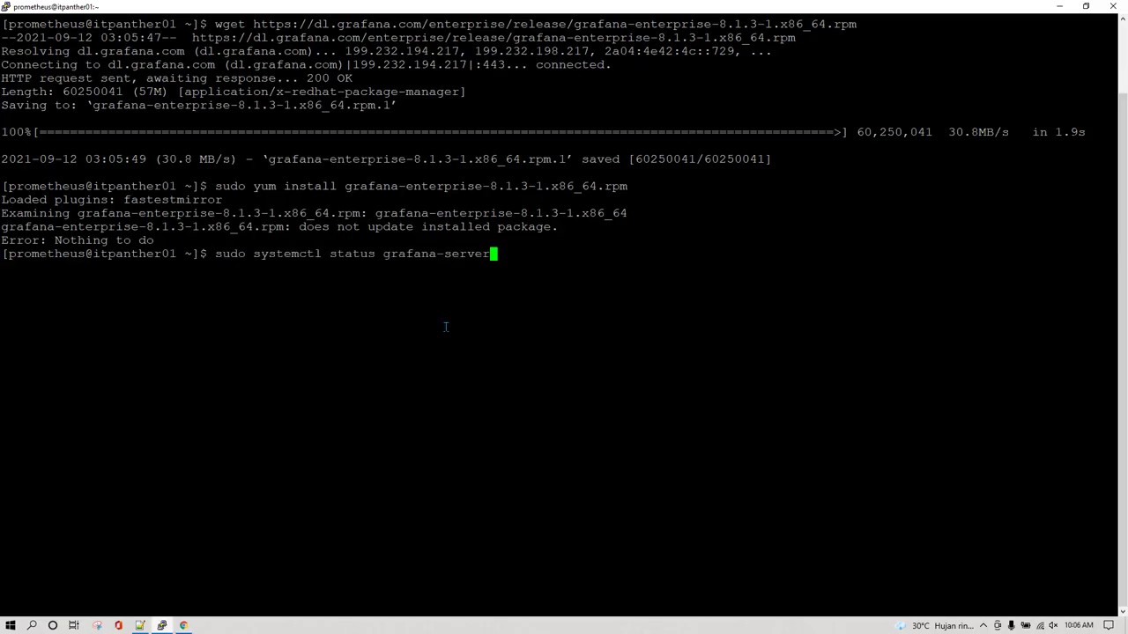
{"action": "key", "text": "Return"}
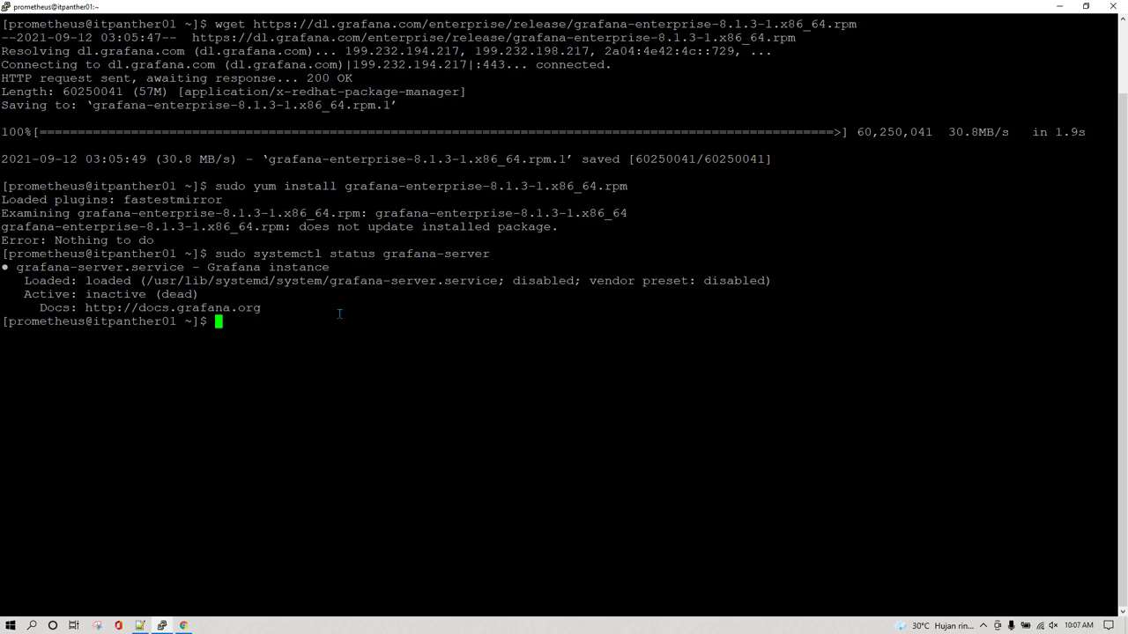
Run systemctl start grafana-server, then recheck that its status shows active (running)
{"action": "key", "text": "Up"}
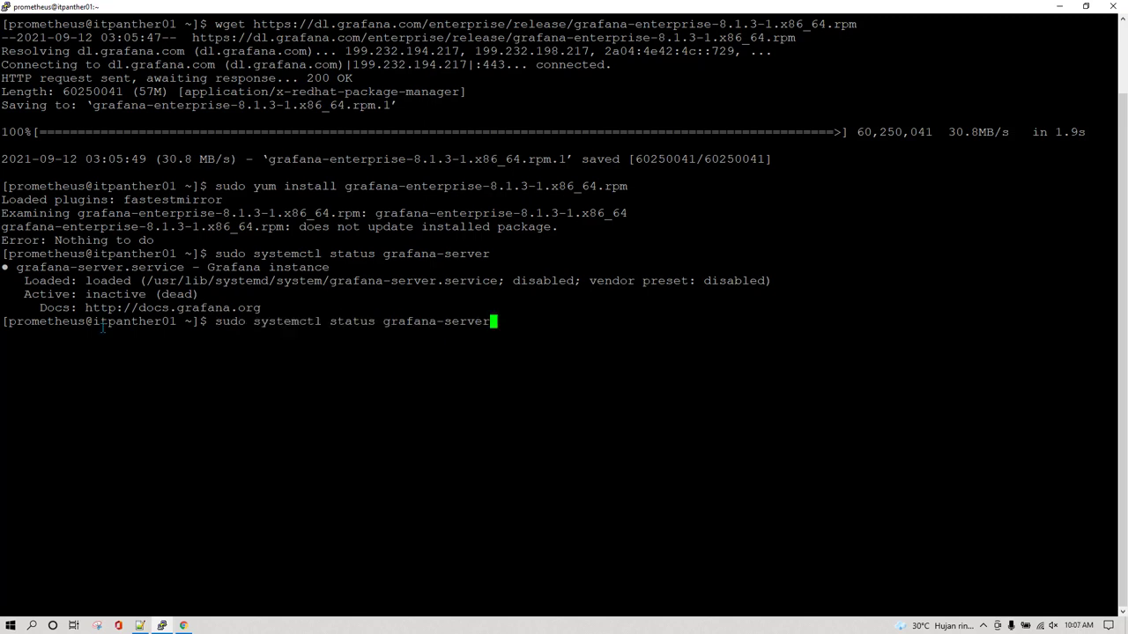
{"action": "key", "text": "Left"}
{"action": "key", "text": "Left"}
{"action": "key", "text": "Left"}
{"action": "key", "text": "Left"}
{"action": "key", "text": "Left"}
{"action": "key", "text": "Left"}
{"action": "key", "text": "Left"}
{"action": "key", "text": "Left"}
{"action": "key", "text": "Left"}
{"action": "key", "text": "Left"}
{"action": "key", "text": "Left"}
{"action": "key", "text": "Left"}
{"action": "key", "text": "Left"}
{"action": "key", "text": "Left"}
{"action": "key", "text": "Left"}
{"action": "key", "text": "Left"}
{"action": "key", "text": "Left"}
{"action": "key", "text": "Right"}
{"action": "key", "text": "Right"}
{"action": "key", "text": "BackSpace"}
{"action": "key", "text": "BackSpace"}
{"action": "key", "text": "BackSpace"}
{"action": "type", "text": "rt"}
{"action": "key", "text": "Return"}
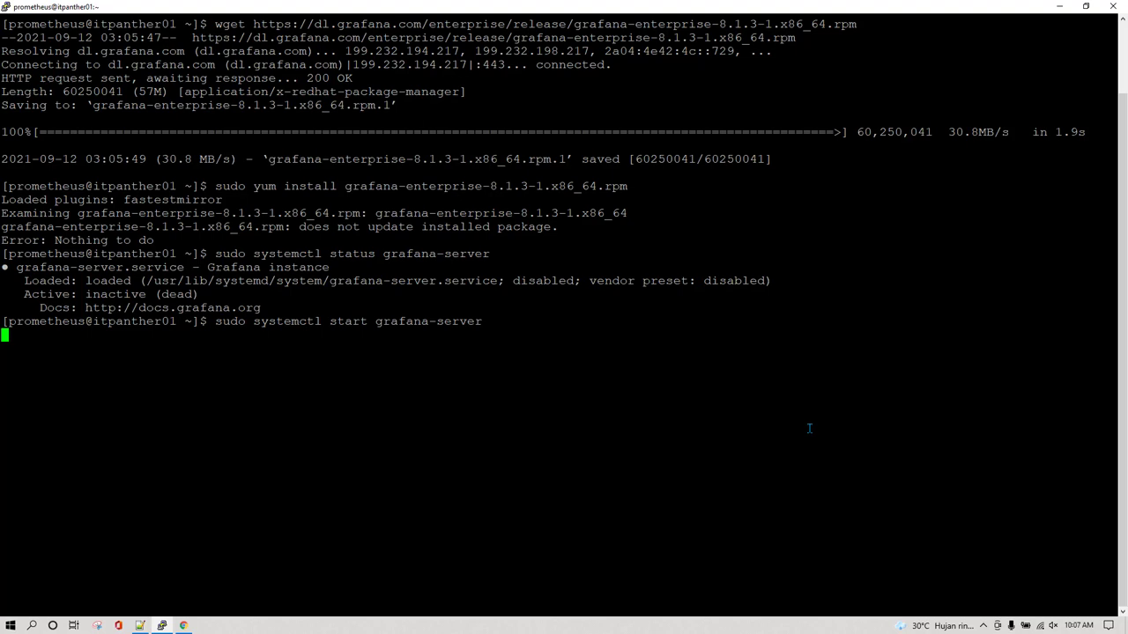
{"action": "key", "text": "Up"}
{"action": "key", "text": "Up"}
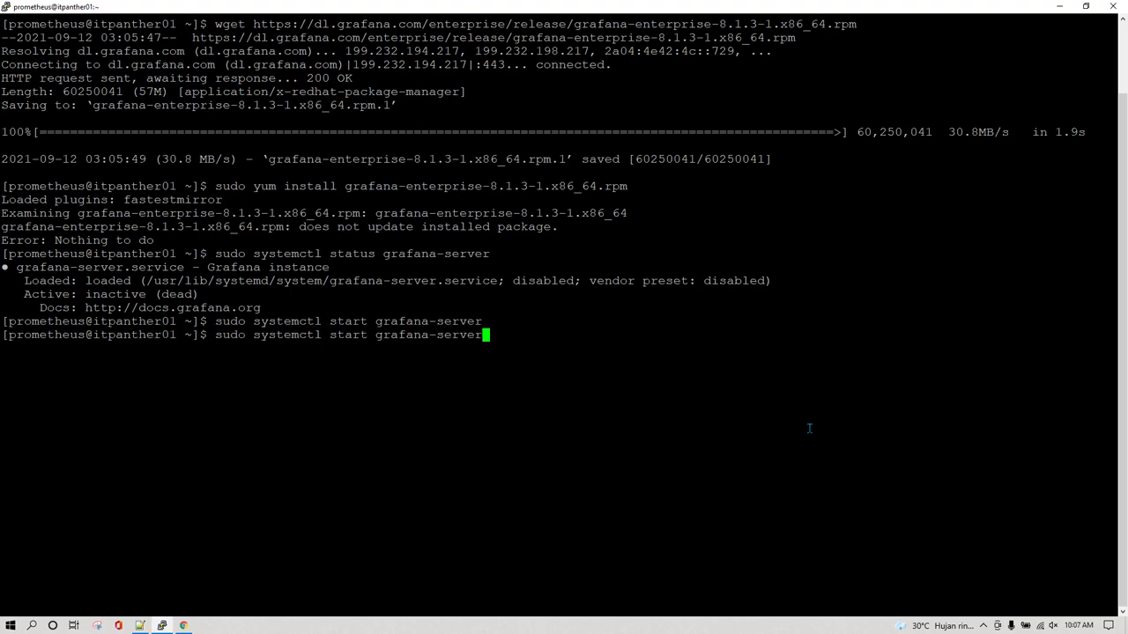
{"action": "key", "text": "Return"}
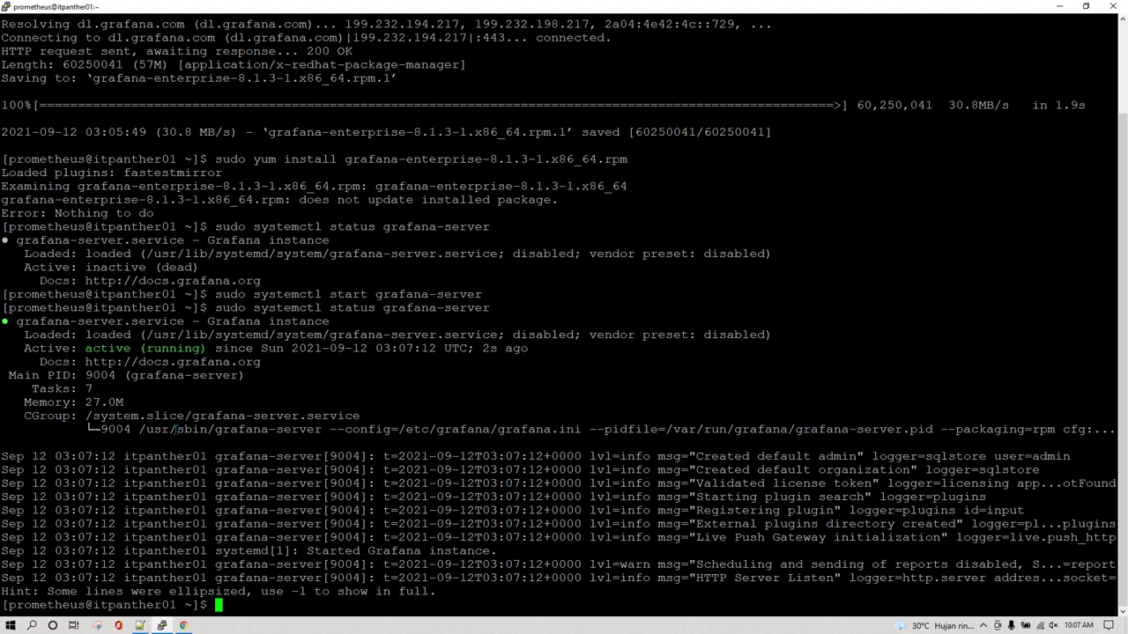
{"action": "left_click", "coordinate": [183, 626]}
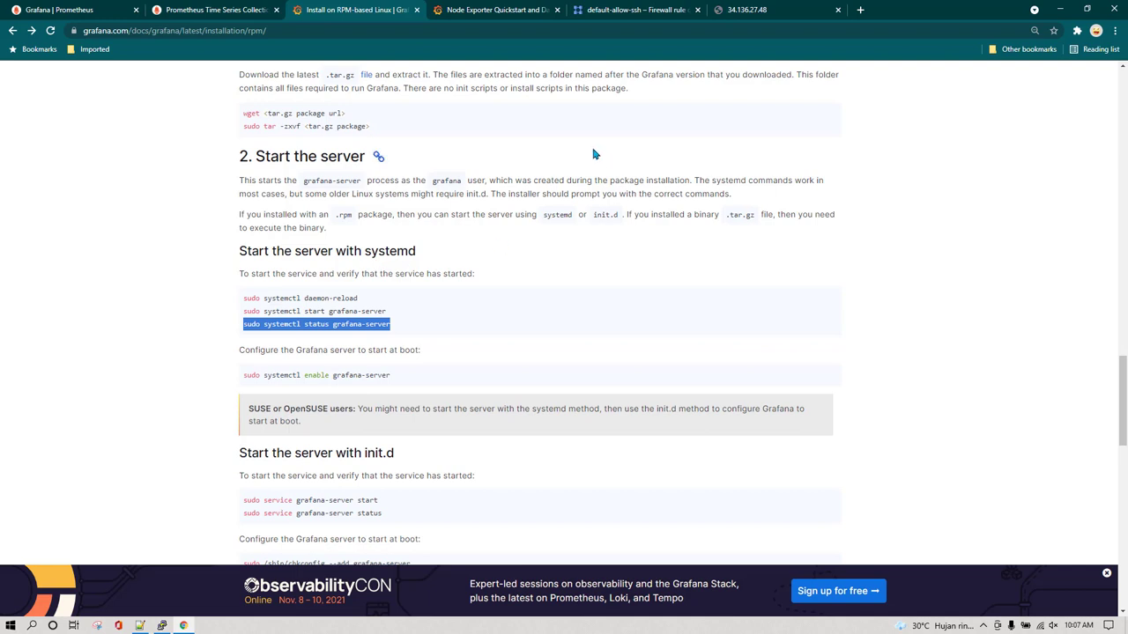
Reload the Grafana address 34.136.27.48:3000 in its browser tab
{"action": "left_click", "coordinate": [745, 10]}
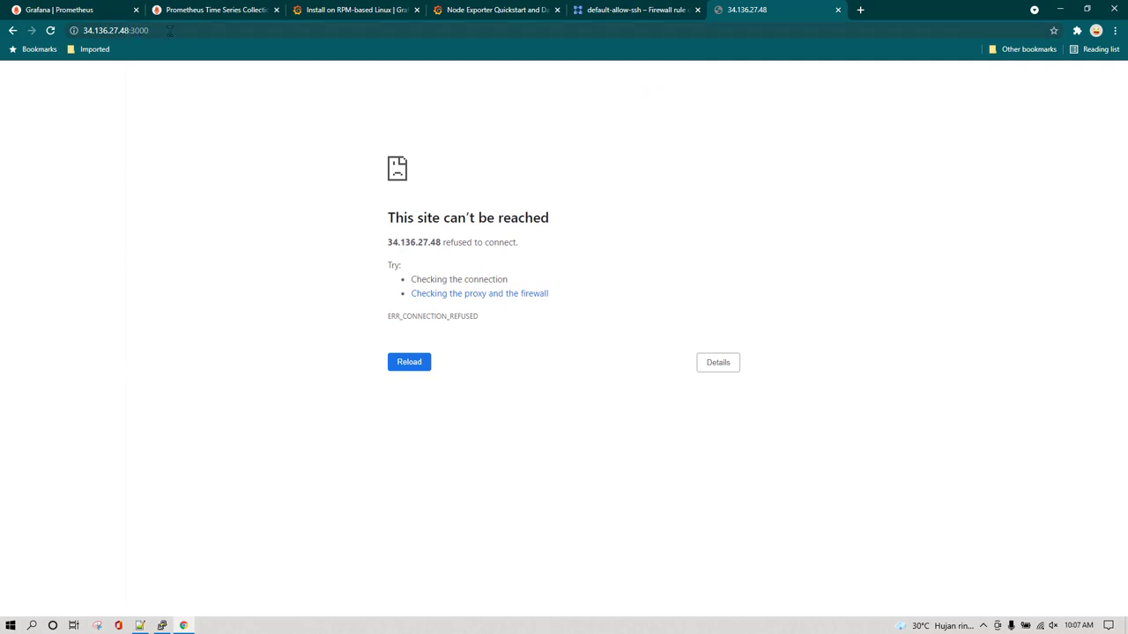
{"action": "left_click", "coordinate": [173, 30]}
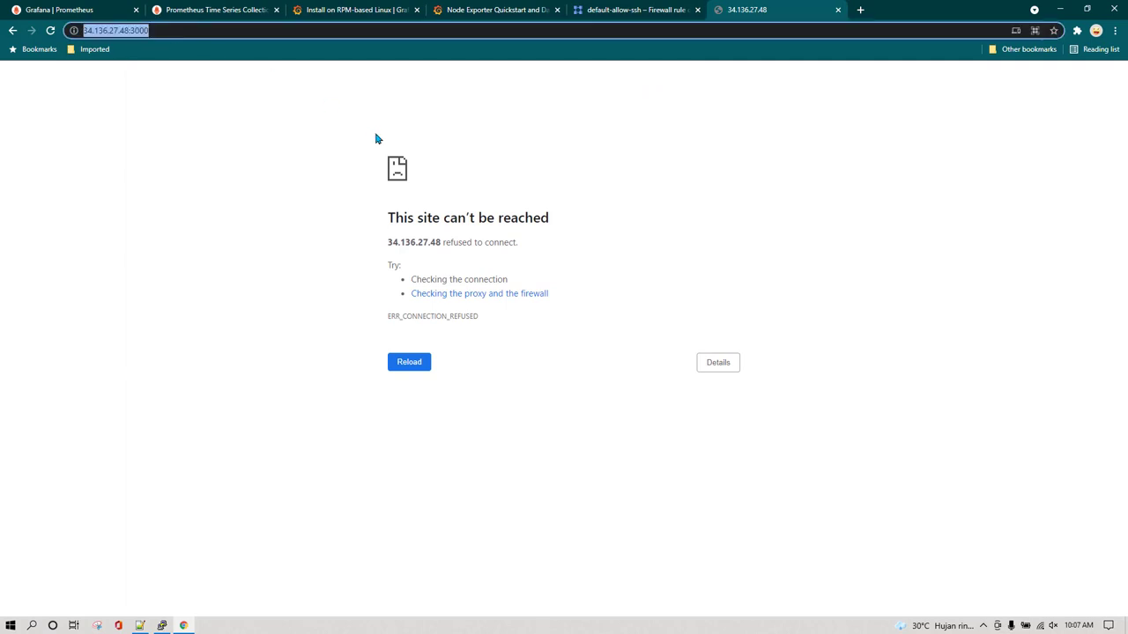
{"action": "key", "text": "Return"}
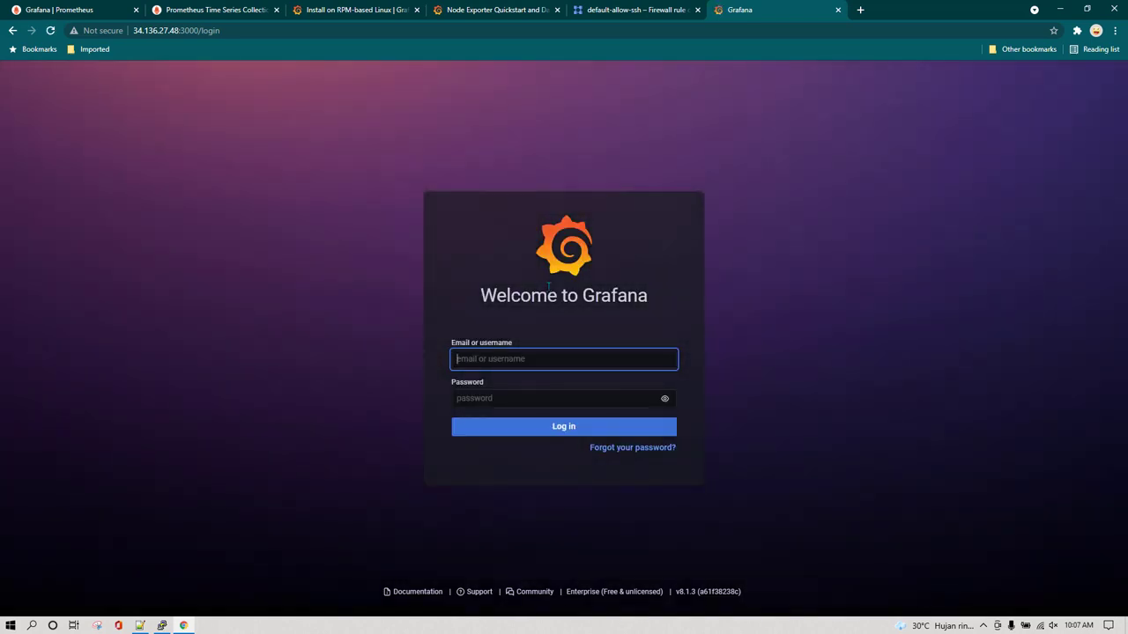
Log in with the default admin username and password, skip the new password, and dismiss Chrome's popups
{"action": "type", "text": "adm"}
{"action": "key", "text": "ctrl+a"}
{"action": "key", "text": "Tab"}
{"action": "type", "text": "admin"}
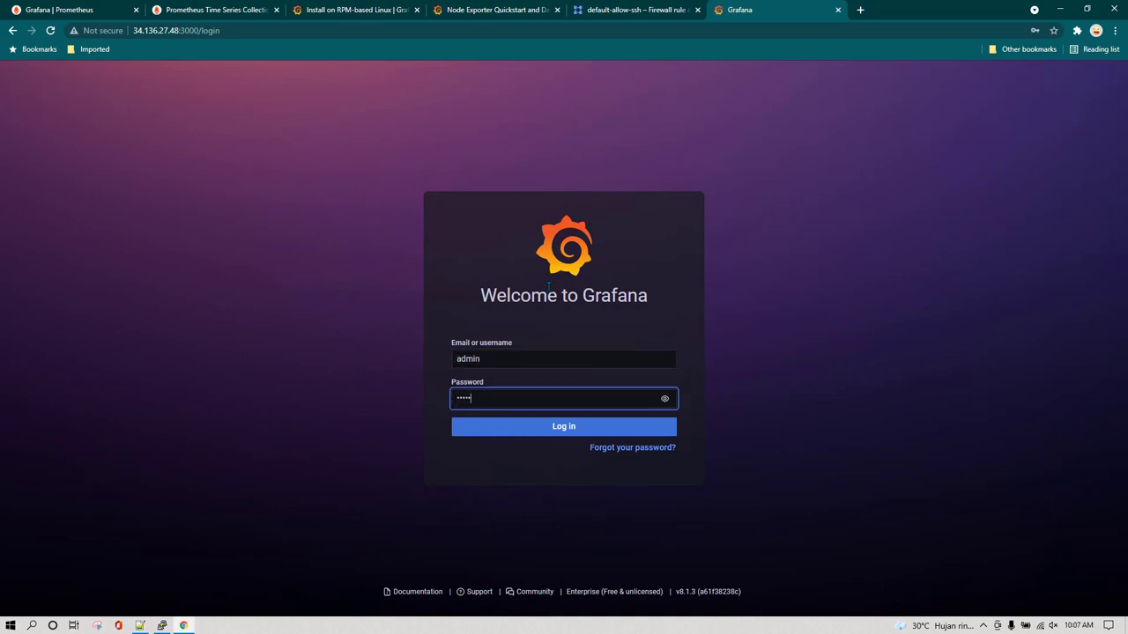
{"action": "left_click", "coordinate": [546, 427]}
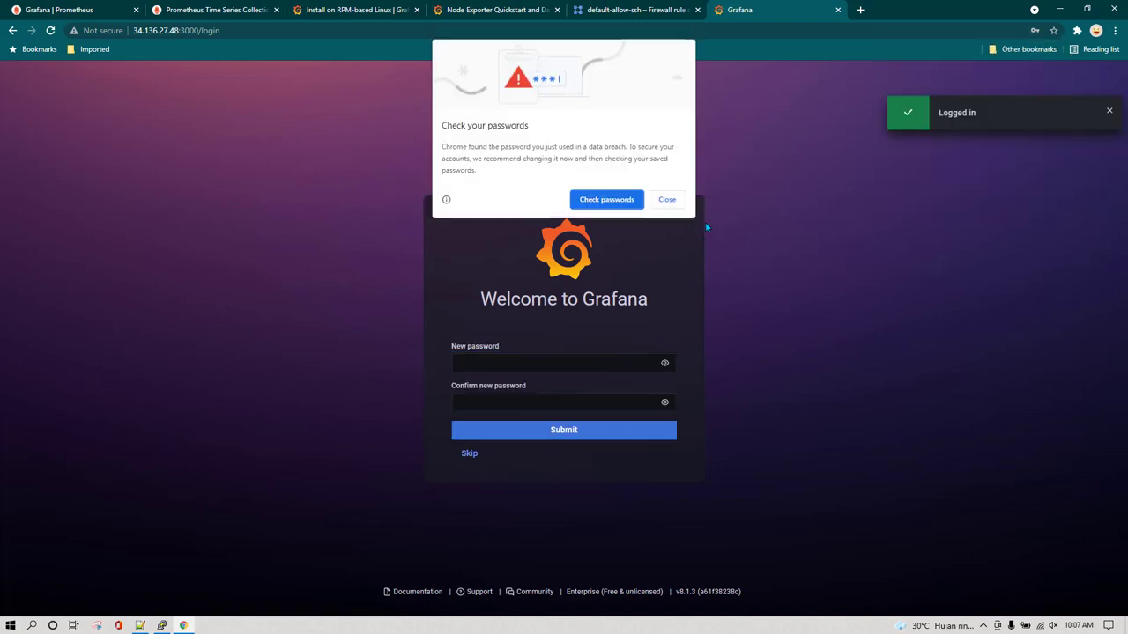
{"action": "left_click", "coordinate": [667, 199]}
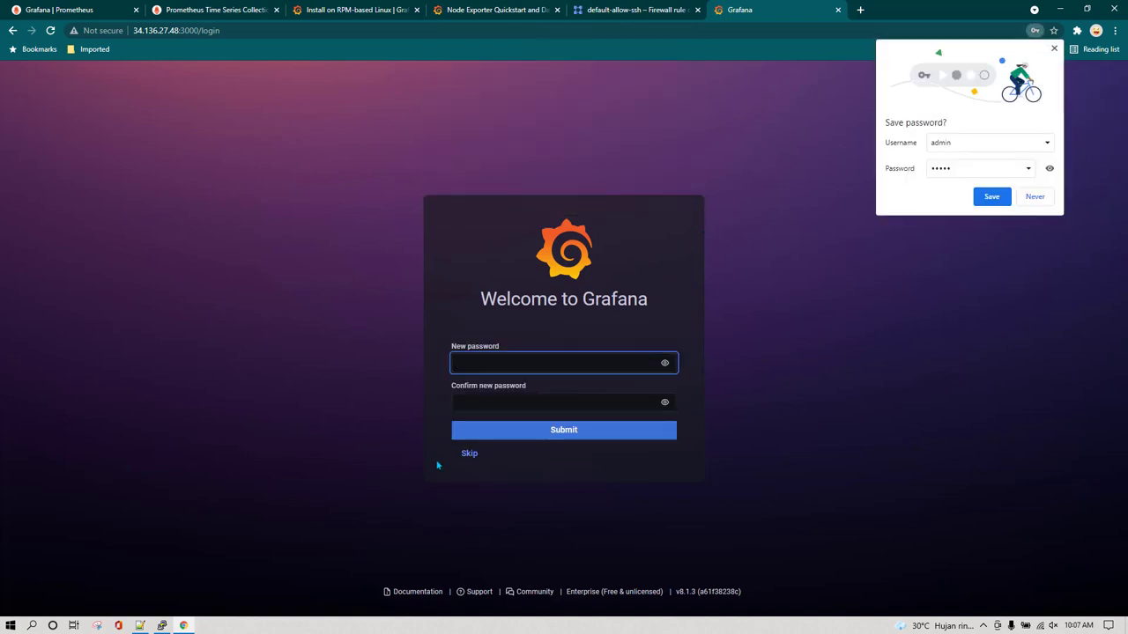
{"action": "left_click", "coordinate": [469, 454]}
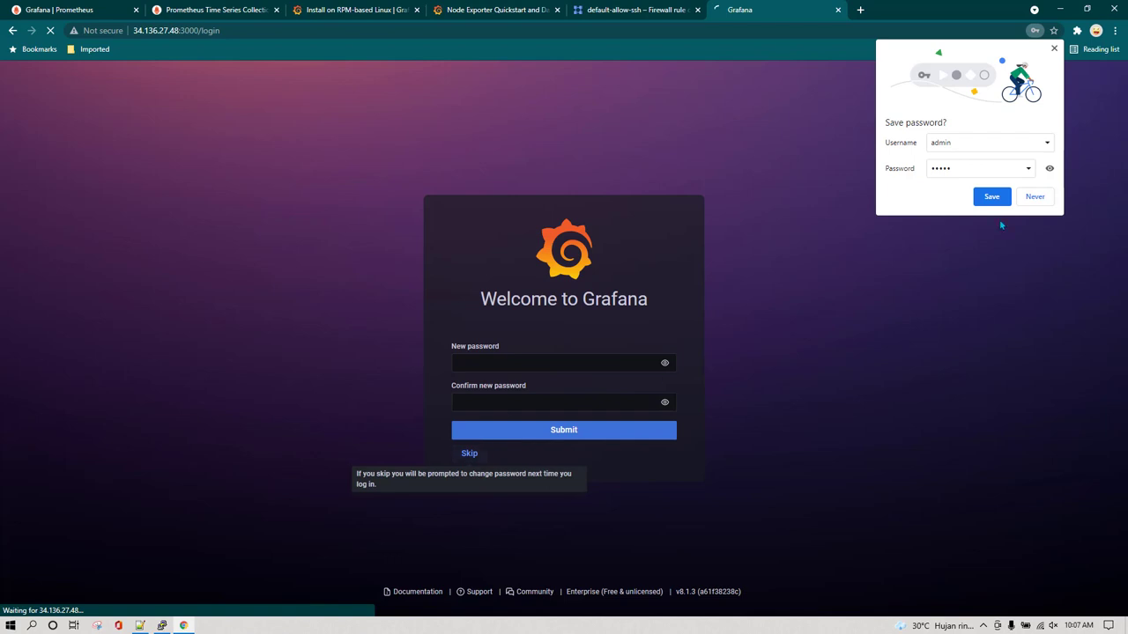
{"action": "left_click", "coordinate": [1053, 49]}
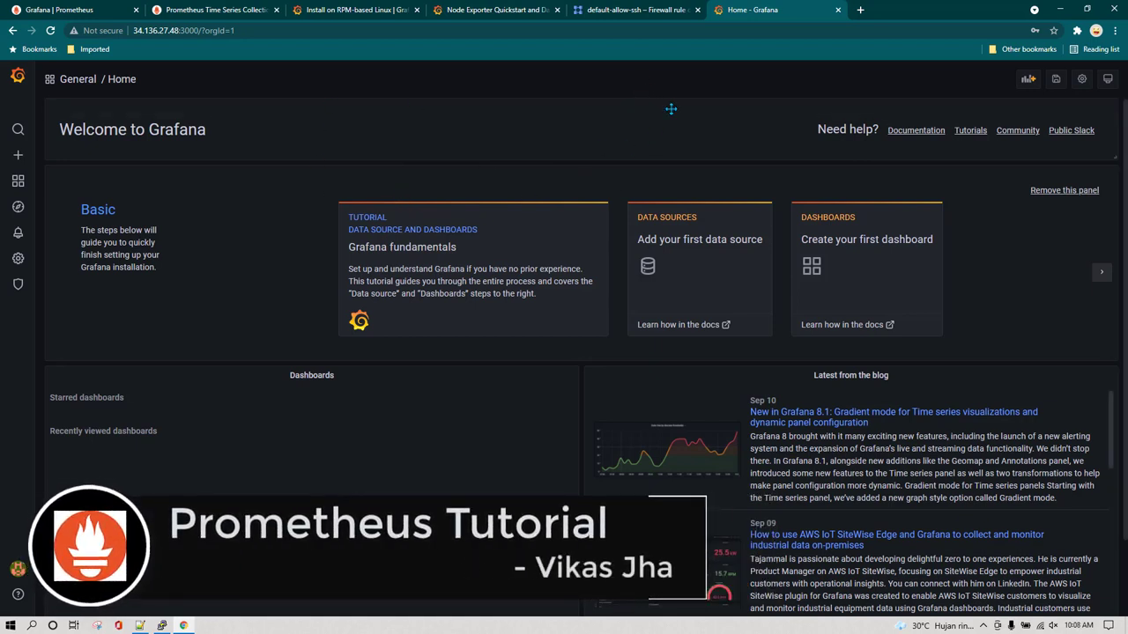
{"action": "left_click", "coordinate": [654, 14]}
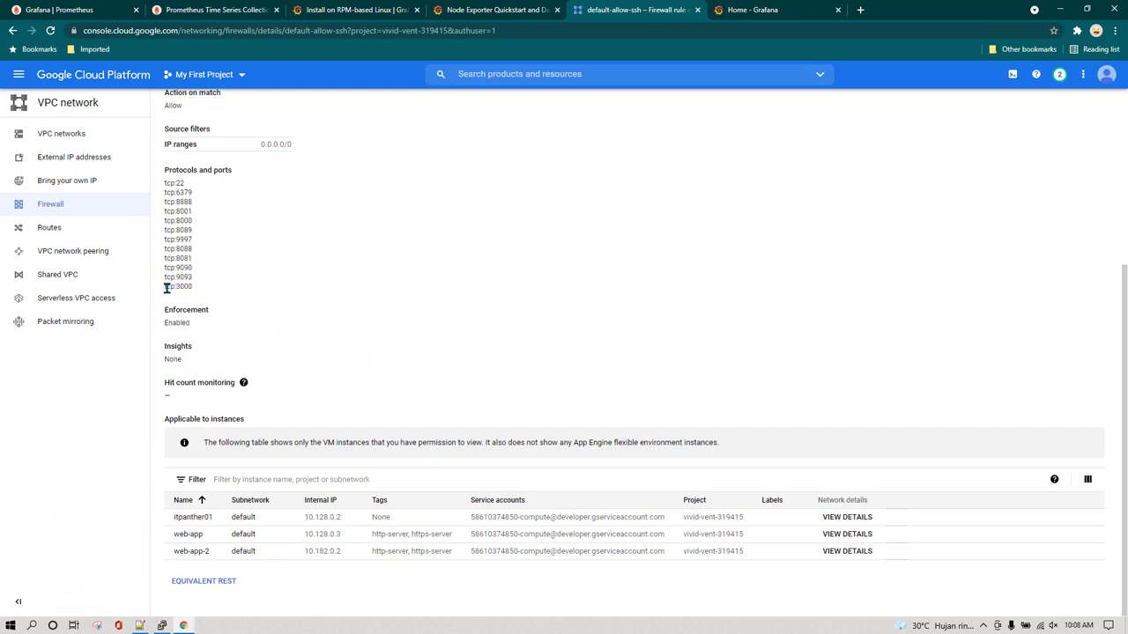
{"action": "left_click_drag", "start_coordinate": [166, 287], "coordinate": [206, 290]}
{"action": "left_click", "coordinate": [749, 10]}
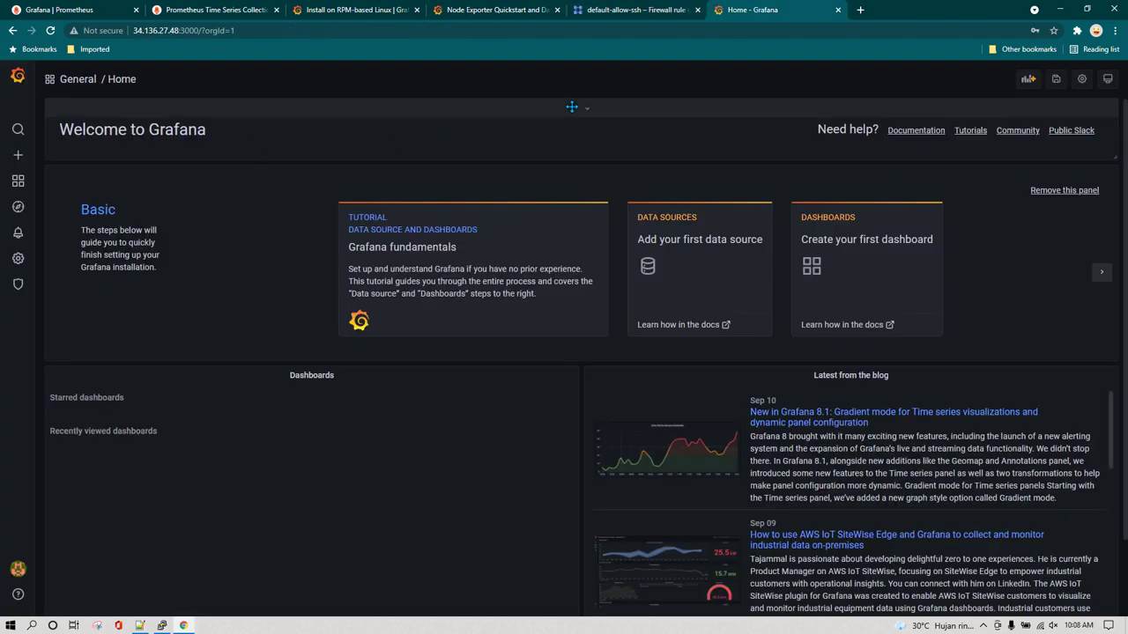
{"action": "left_click", "coordinate": [640, 13]}
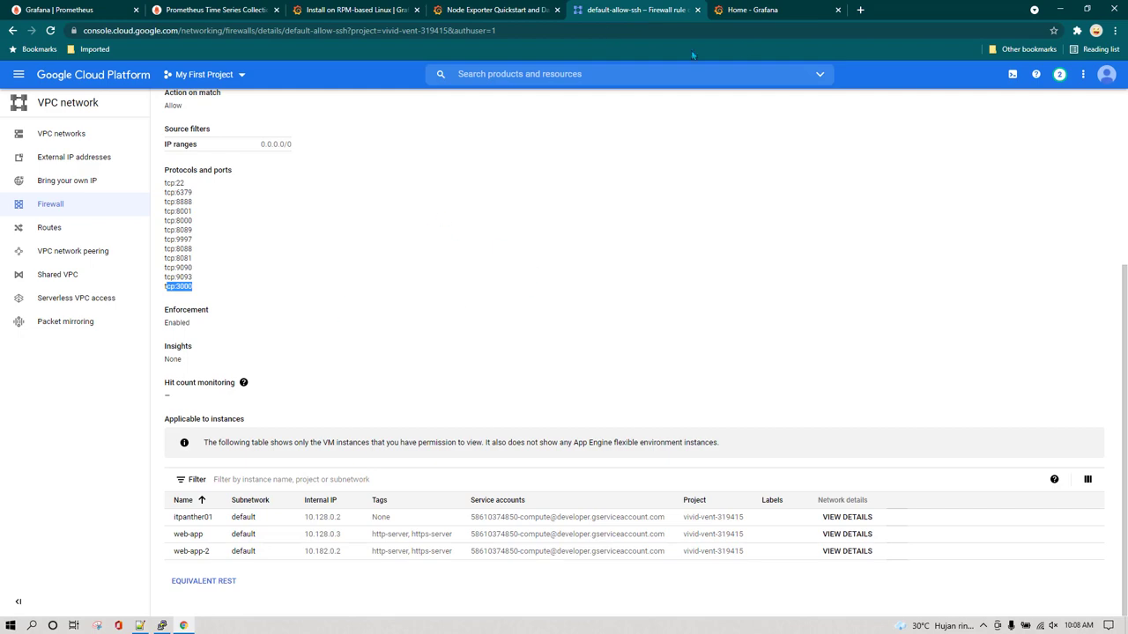
{"action": "left_click", "coordinate": [783, 12]}
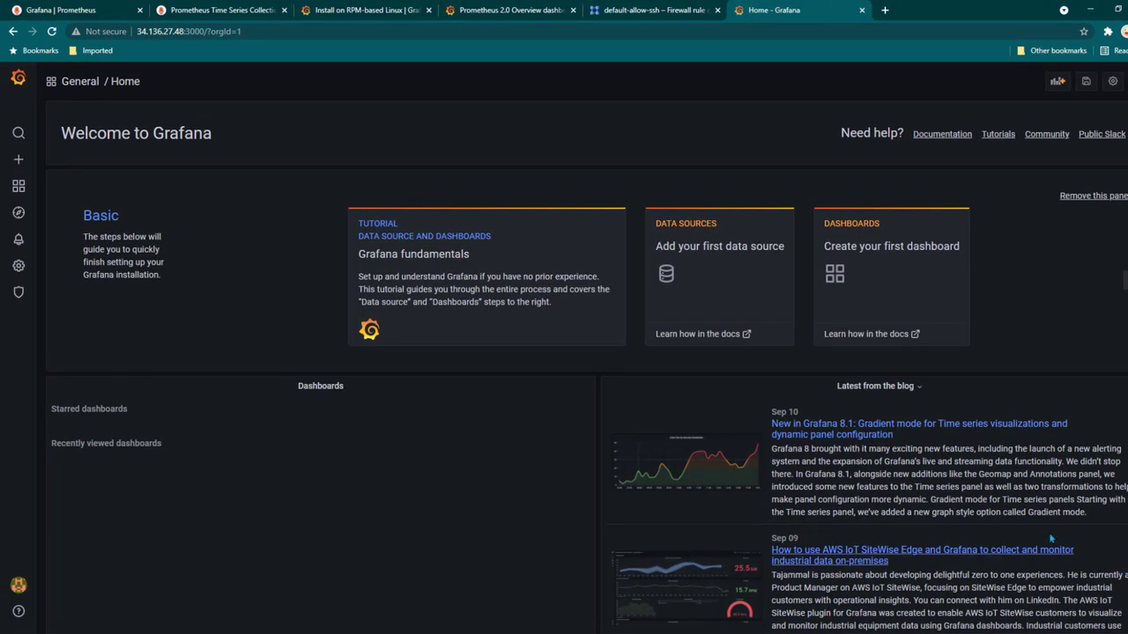
Open Grafana's Import dashboard page from the + menu
{"action": "left_click", "coordinate": [511, 11]}
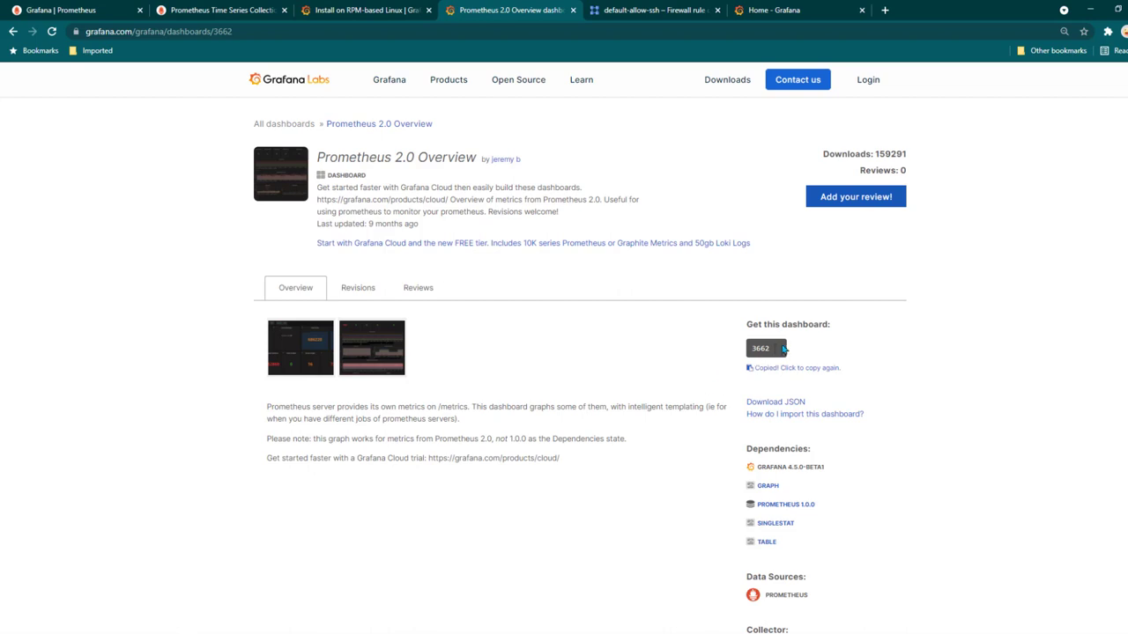
{"action": "left_click", "coordinate": [801, 8]}
{"action": "mouse_move", "coordinate": [31, 163]}
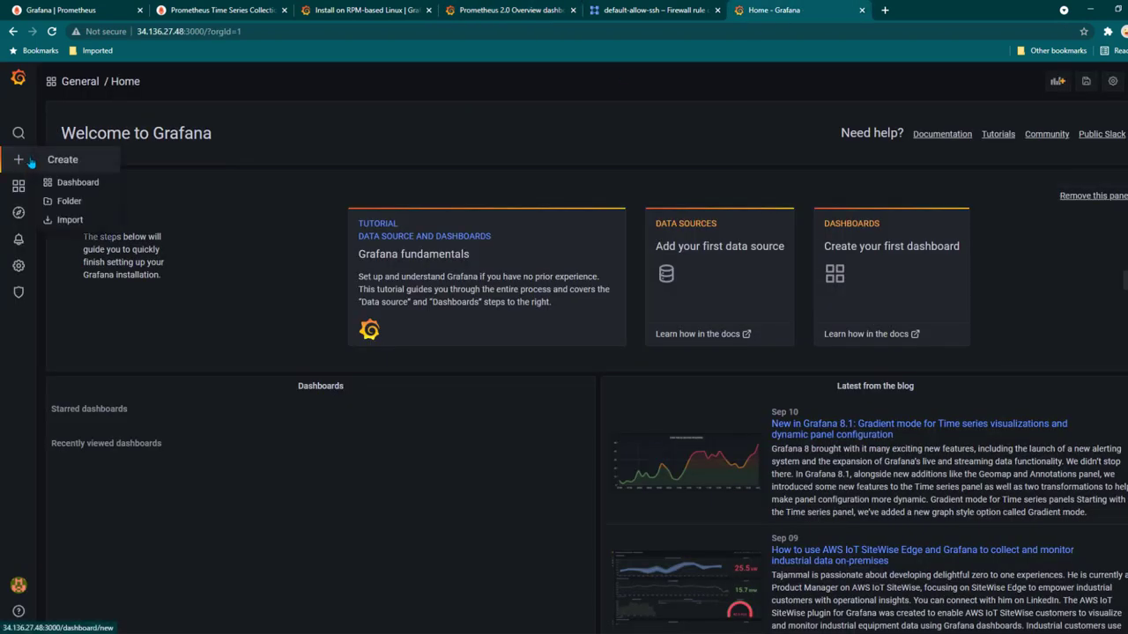
{"action": "left_click", "coordinate": [68, 220]}
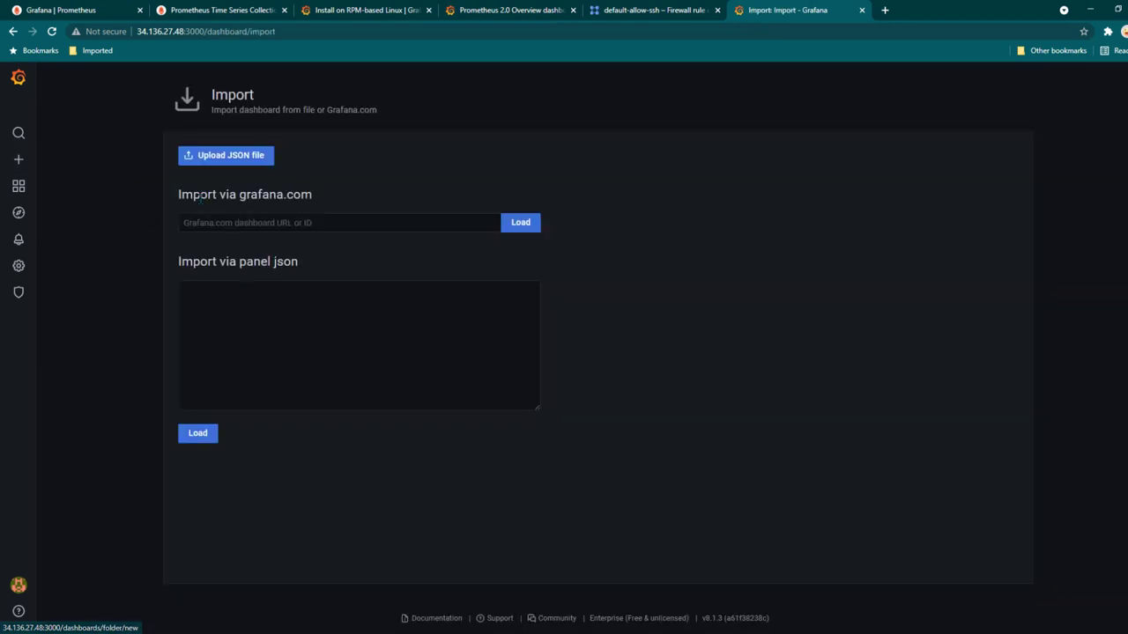
{"action": "left_click", "coordinate": [333, 222]}
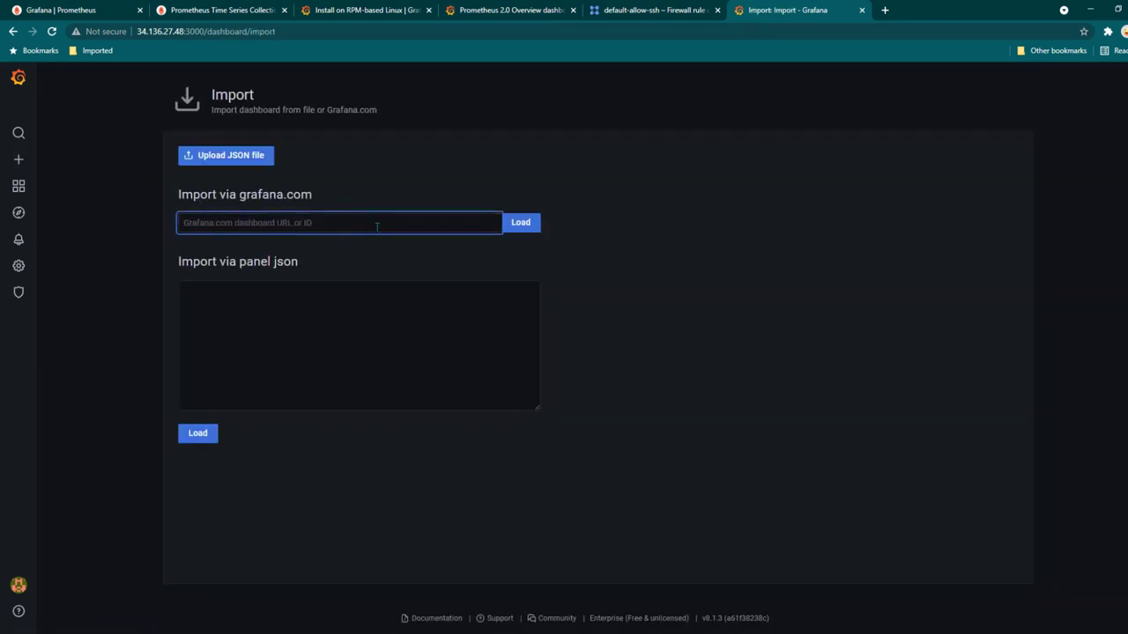
Download the JSON of the Prometheus 2.0 Overview dashboard (ID 3662) from grafana.com
{"action": "left_click", "coordinate": [490, 9]}
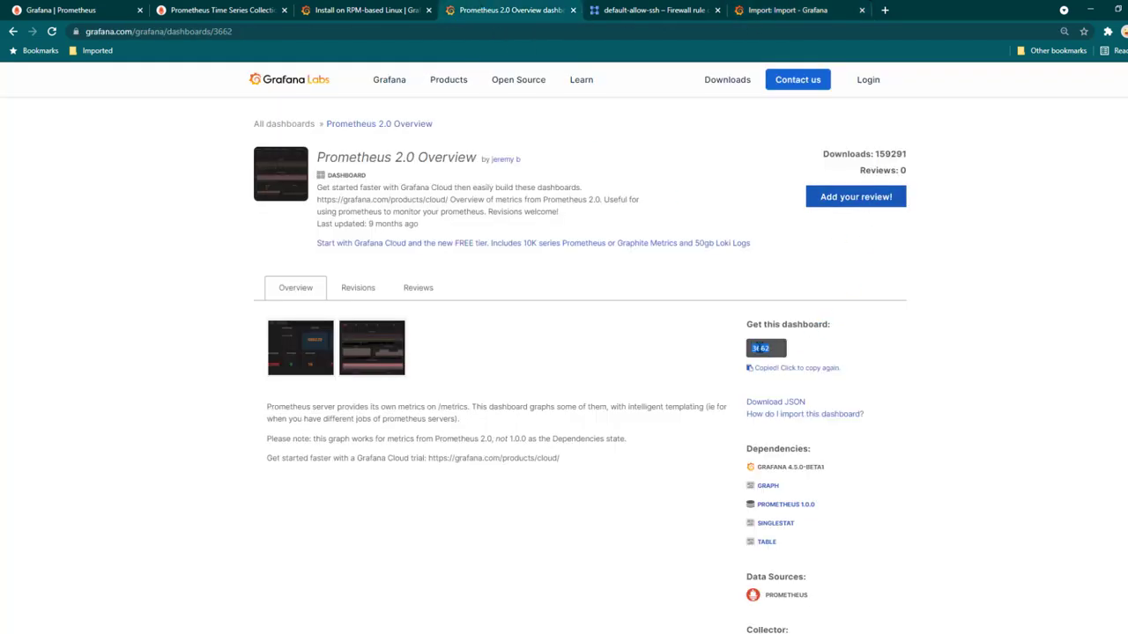
{"action": "left_click", "coordinate": [787, 9]}
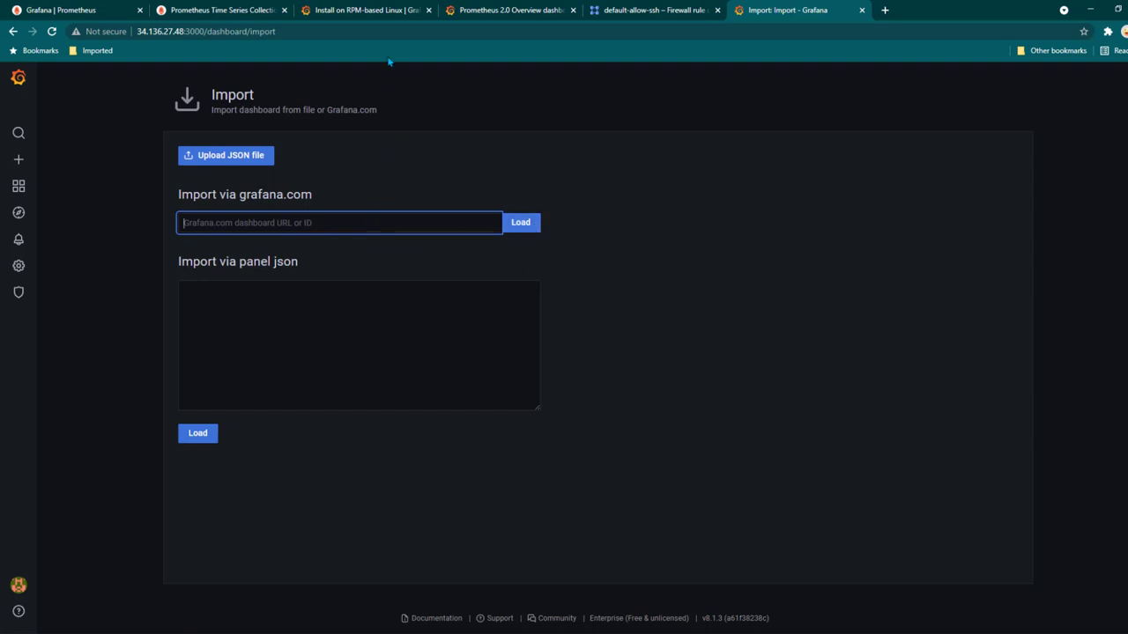
{"action": "left_click", "coordinate": [484, 9]}
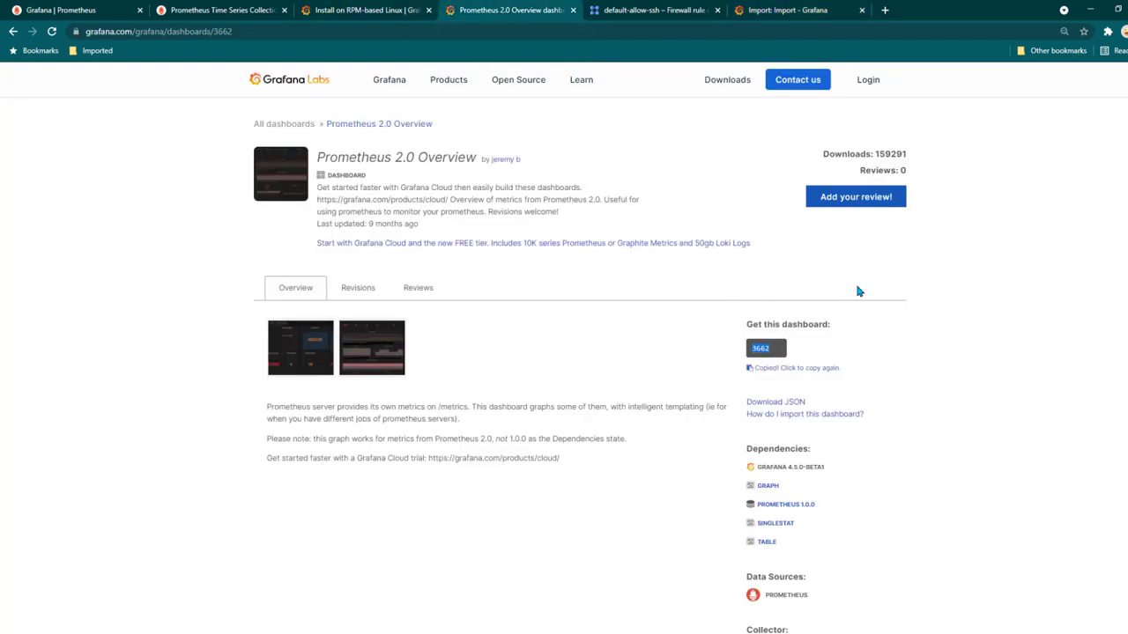
{"action": "left_click", "coordinate": [790, 403]}
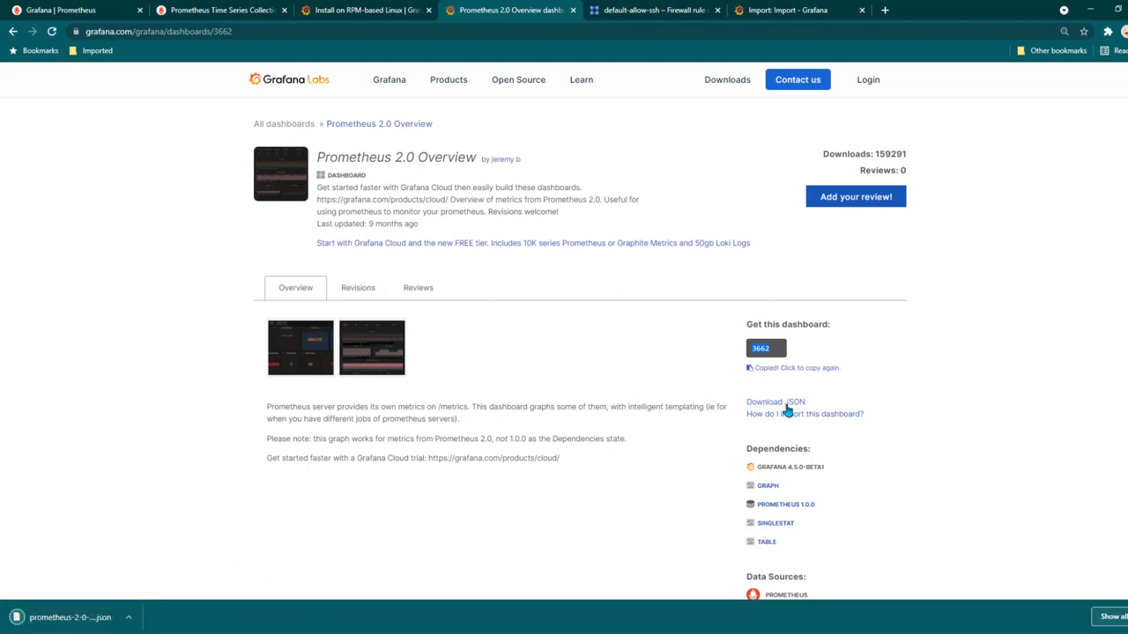
{"action": "left_click", "coordinate": [791, 10]}
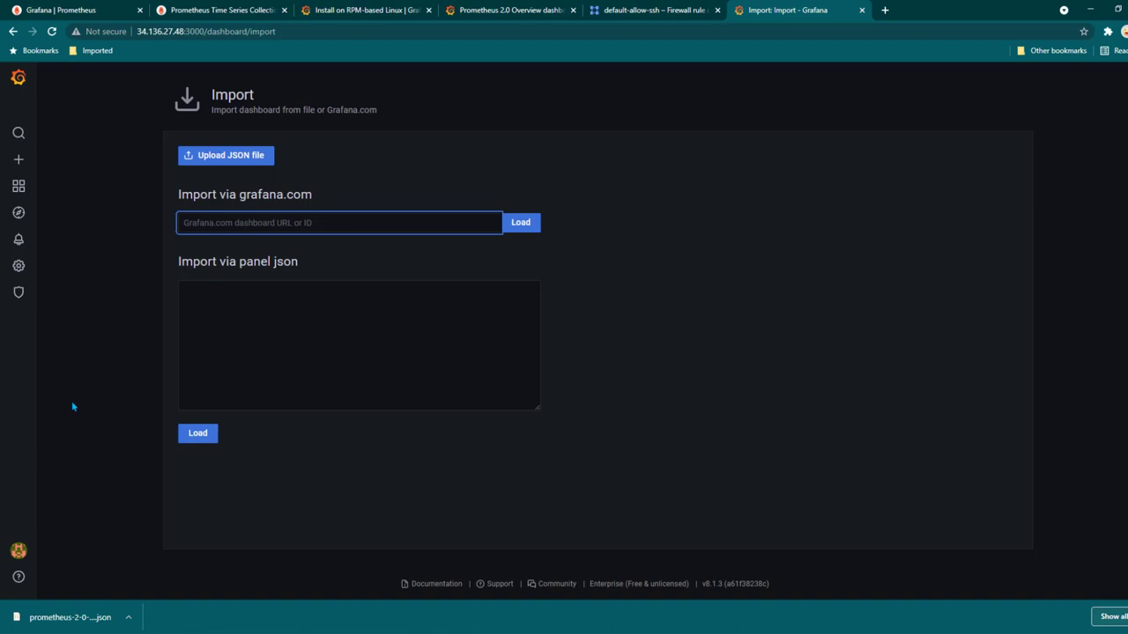
Start adding a new Prometheus data source under Configuration > Data sources
{"action": "mouse_move", "coordinate": [19, 267]}
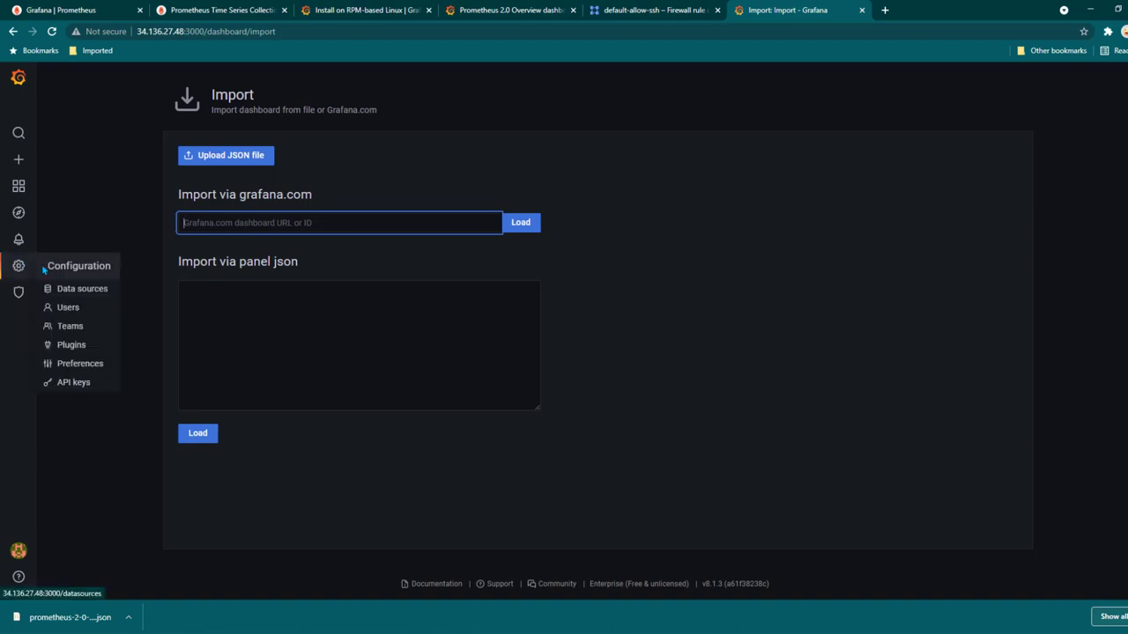
{"action": "left_click", "coordinate": [96, 298]}
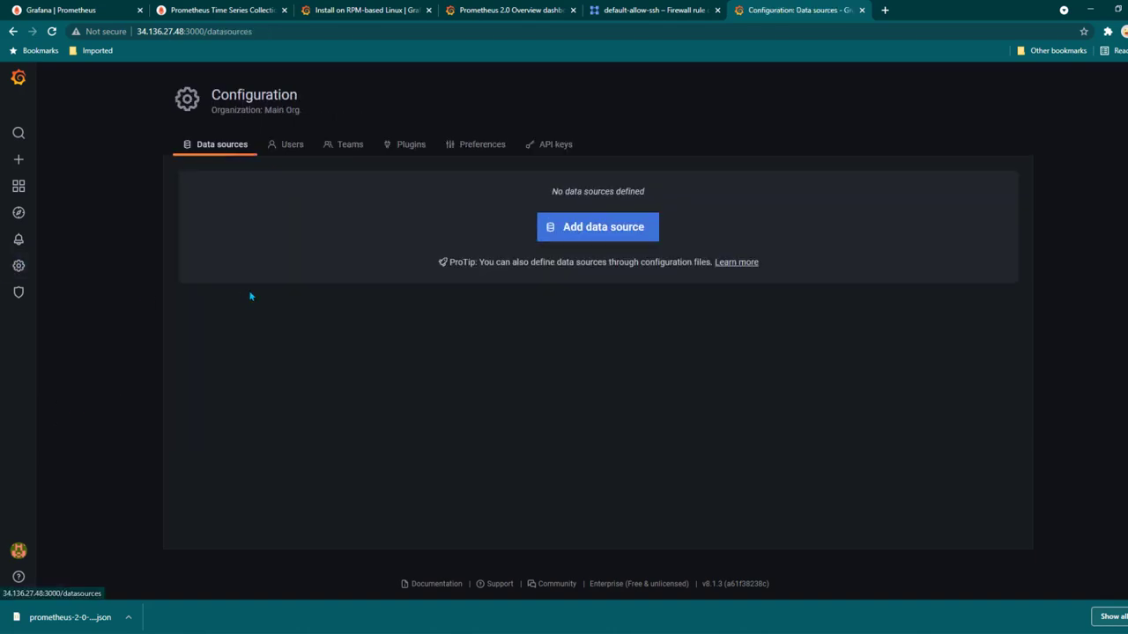
{"action": "left_click", "coordinate": [608, 226]}
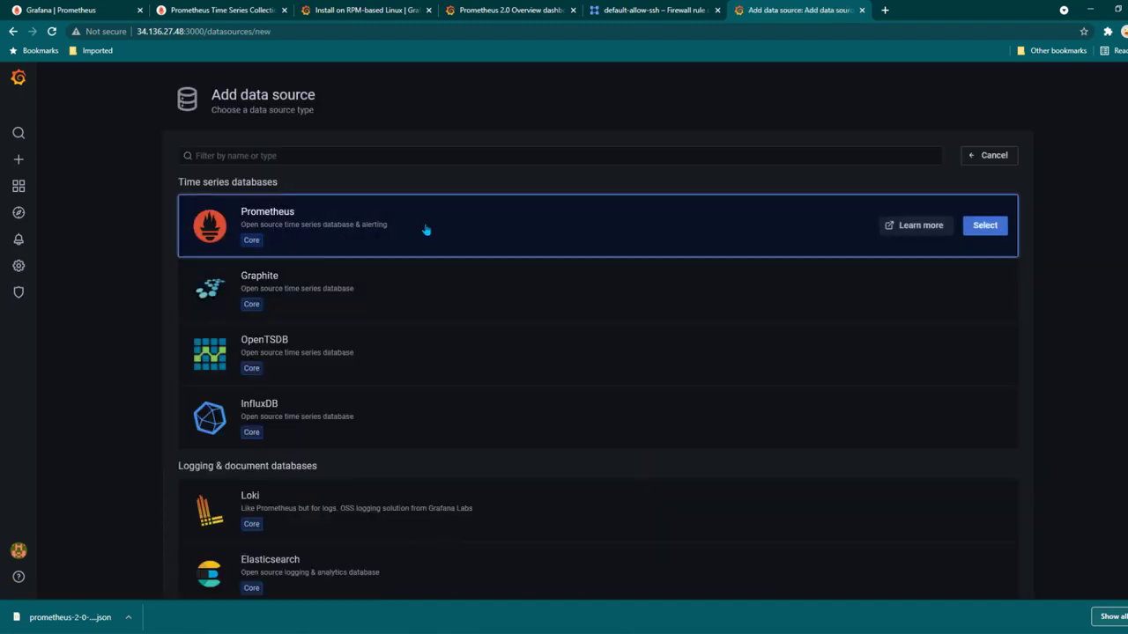
{"action": "left_click", "coordinate": [669, 238]}
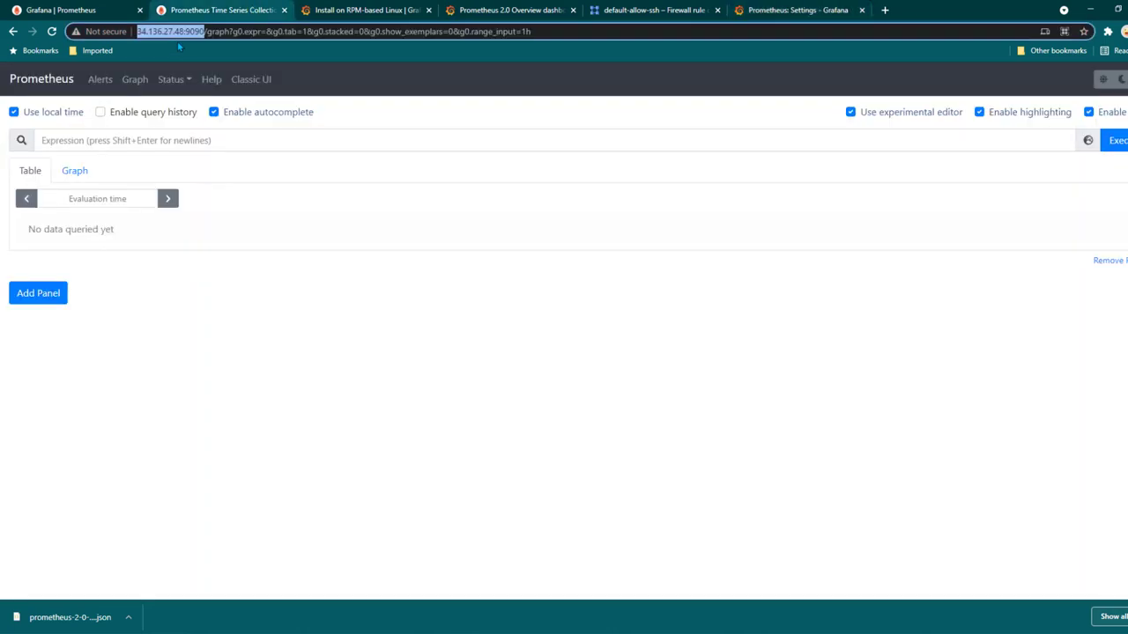
Copy the Prometheus server address on port 9090 into the data source URL field
{"action": "left_click", "coordinate": [251, 11]}
{"action": "right_click", "coordinate": [179, 33]}
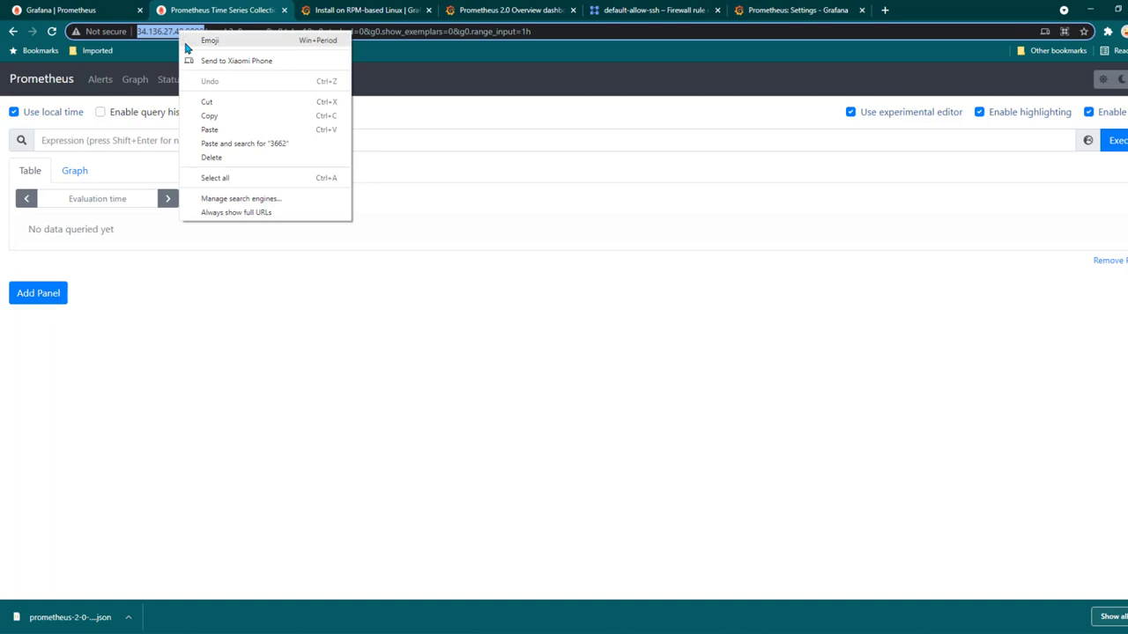
{"action": "left_click", "coordinate": [220, 115]}
{"action": "left_click", "coordinate": [785, 9]}
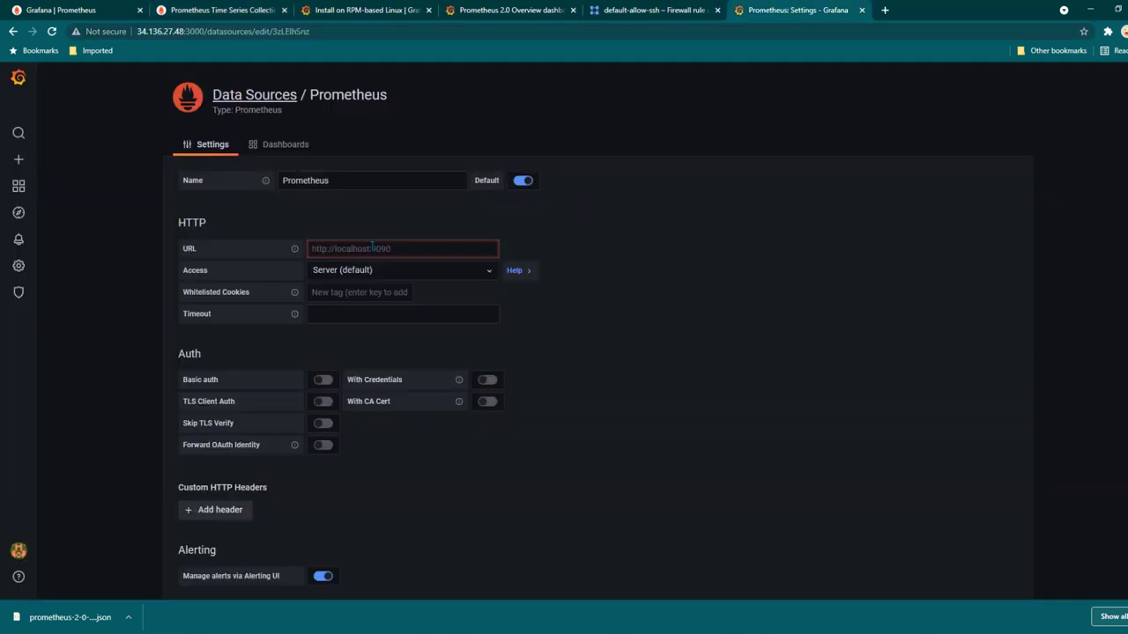
{"action": "left_click", "coordinate": [372, 248]}
{"action": "key", "text": "ctrl+v"}
Save and test the data source, confirm it is working, and return to the data sources list
{"action": "scroll", "coordinate": [725, 320], "scroll_direction": "down", "scroll_amount": 4}
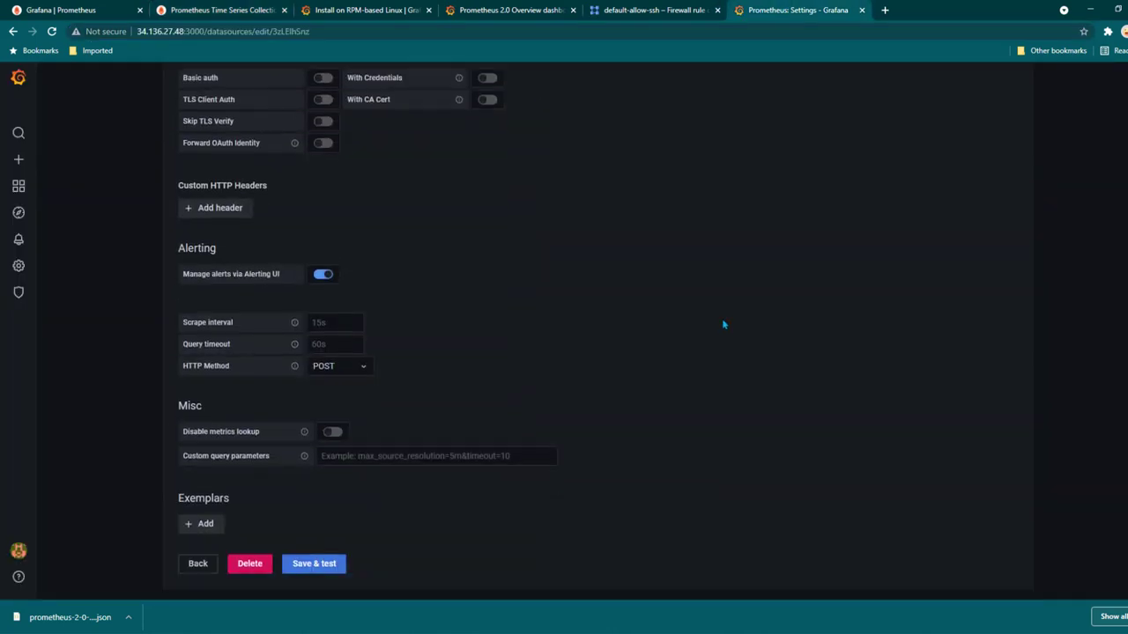
{"action": "left_click", "coordinate": [332, 525]}
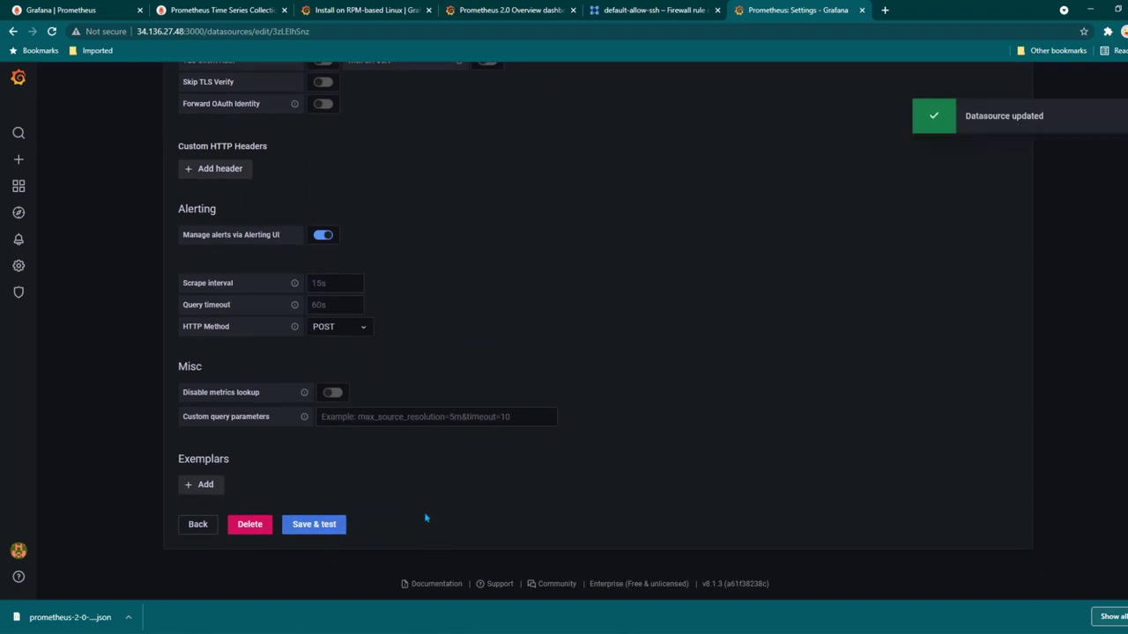
{"action": "scroll", "coordinate": [197, 490], "scroll_direction": "down", "scroll_amount": 1}
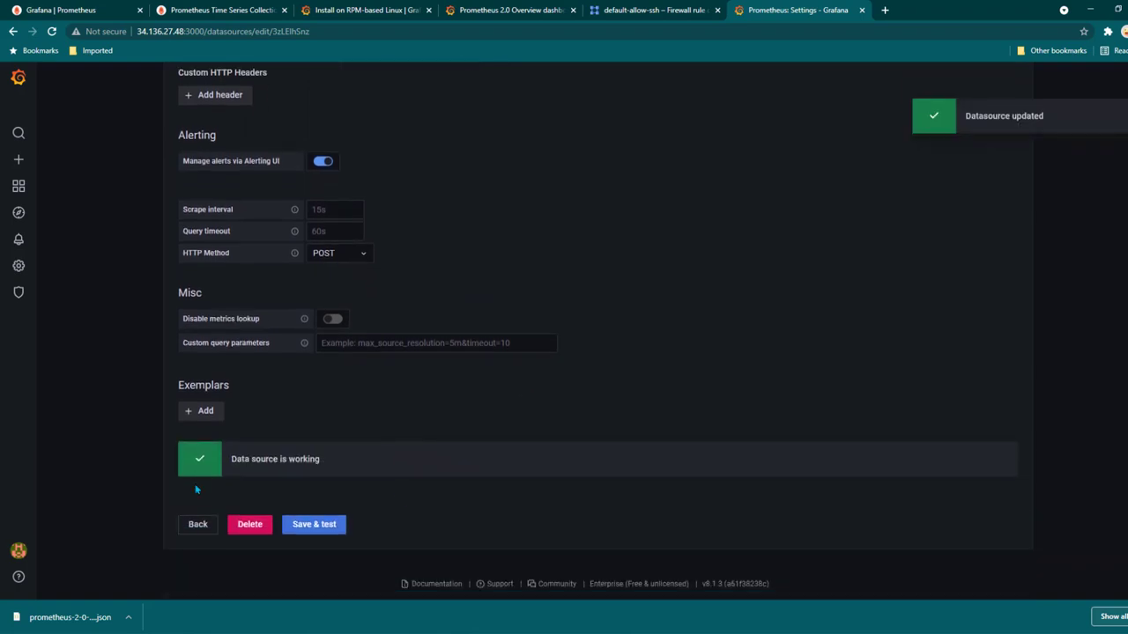
{"action": "left_click", "coordinate": [194, 526]}
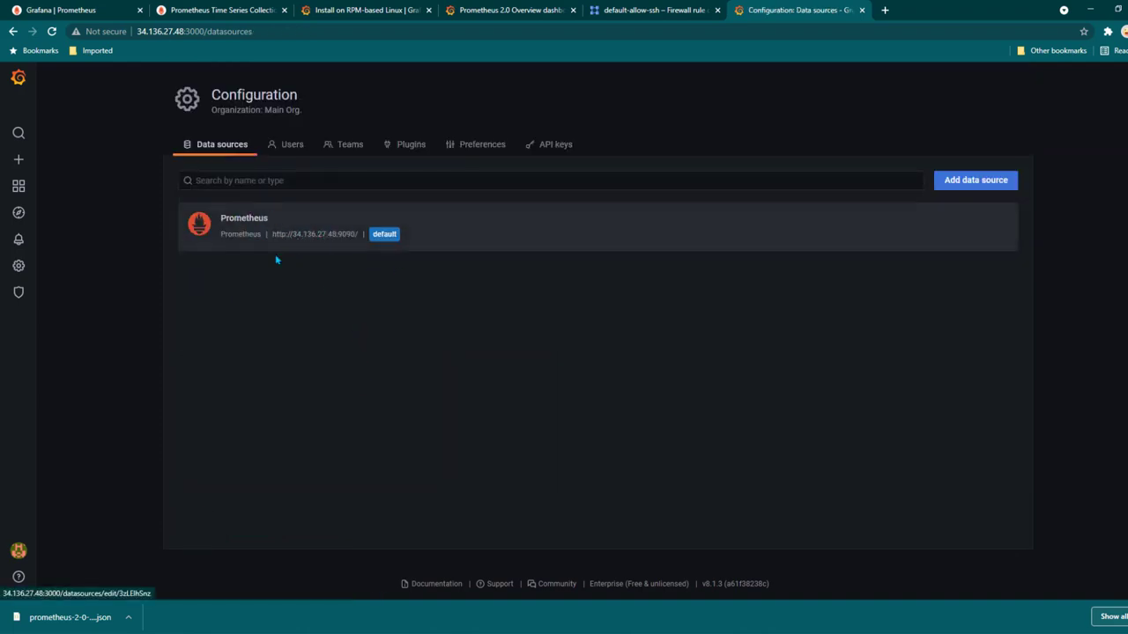
{"action": "mouse_move", "coordinate": [21, 162]}
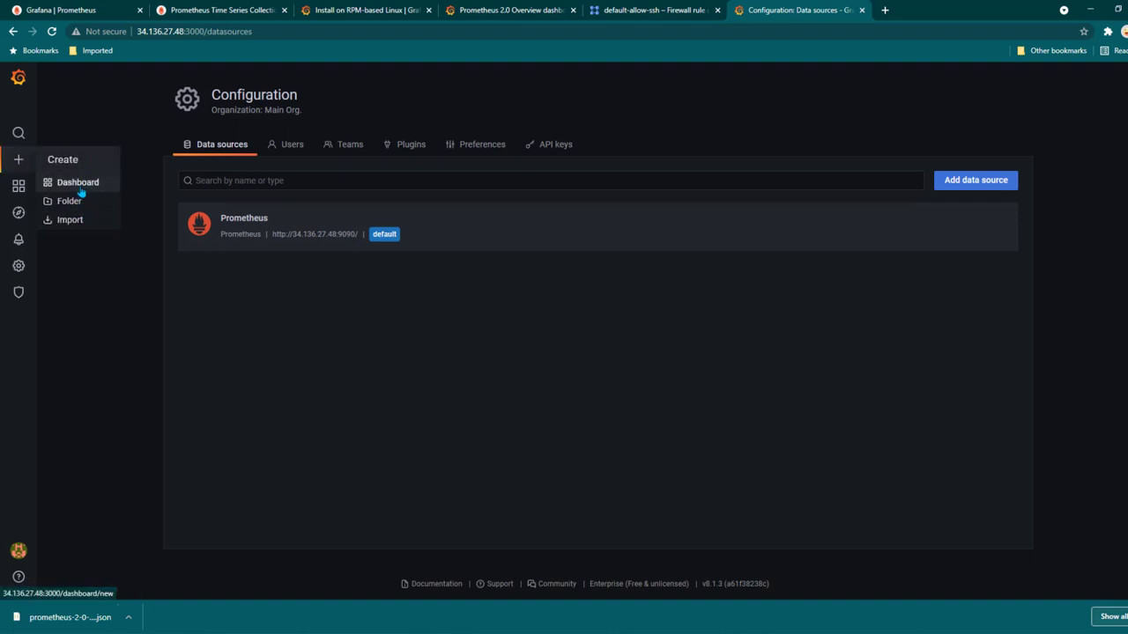
Upload prometheus-2-0-overview_rev2 (1).json, choose Prometheus (default) as data source, and import it
{"action": "left_click", "coordinate": [78, 225]}
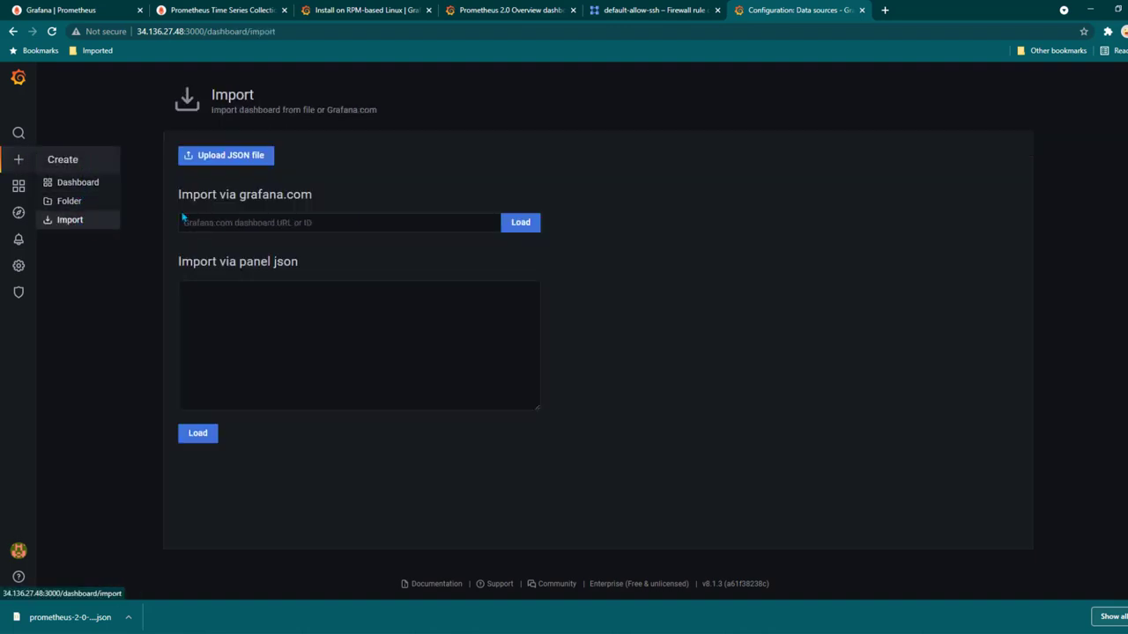
{"action": "left_click", "coordinate": [243, 162]}
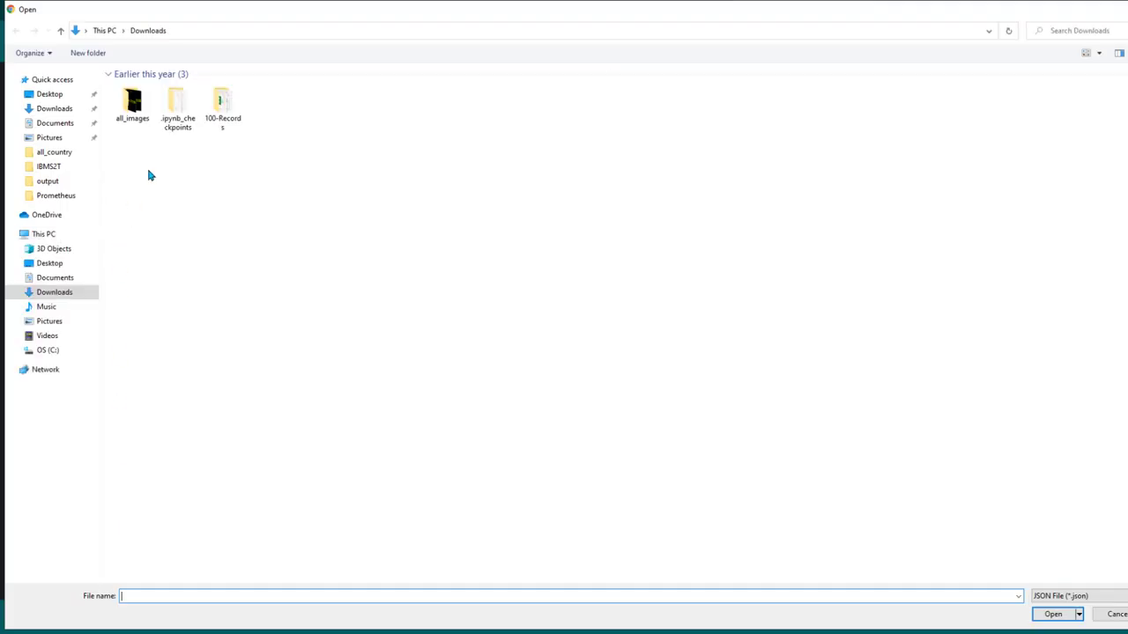
{"action": "left_click", "coordinate": [141, 107]}
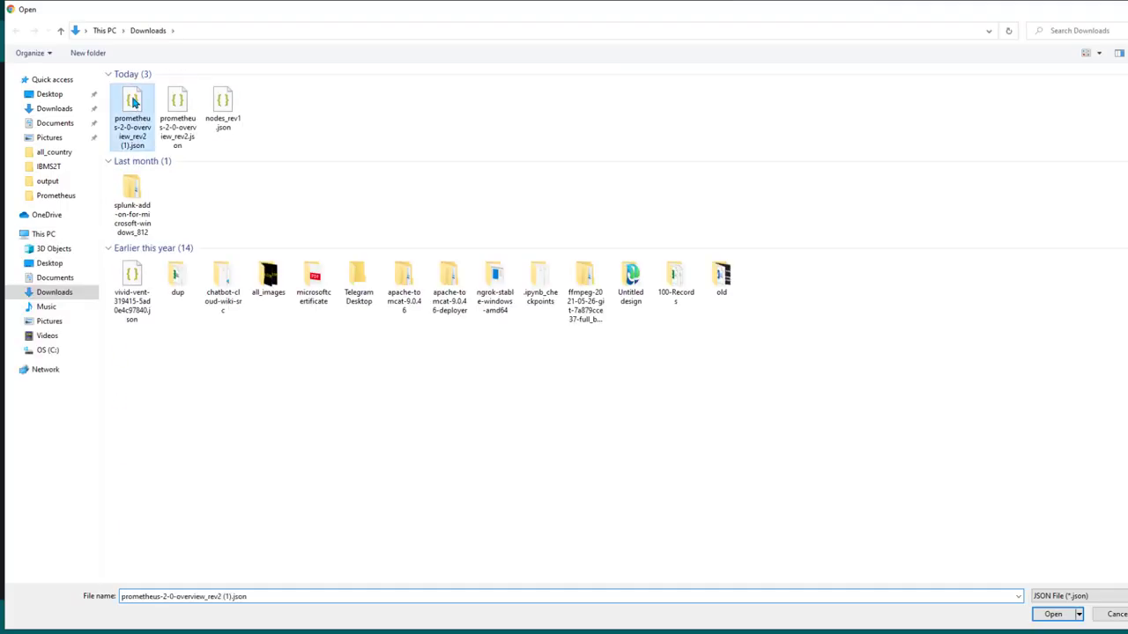
{"action": "left_click", "coordinate": [1053, 615]}
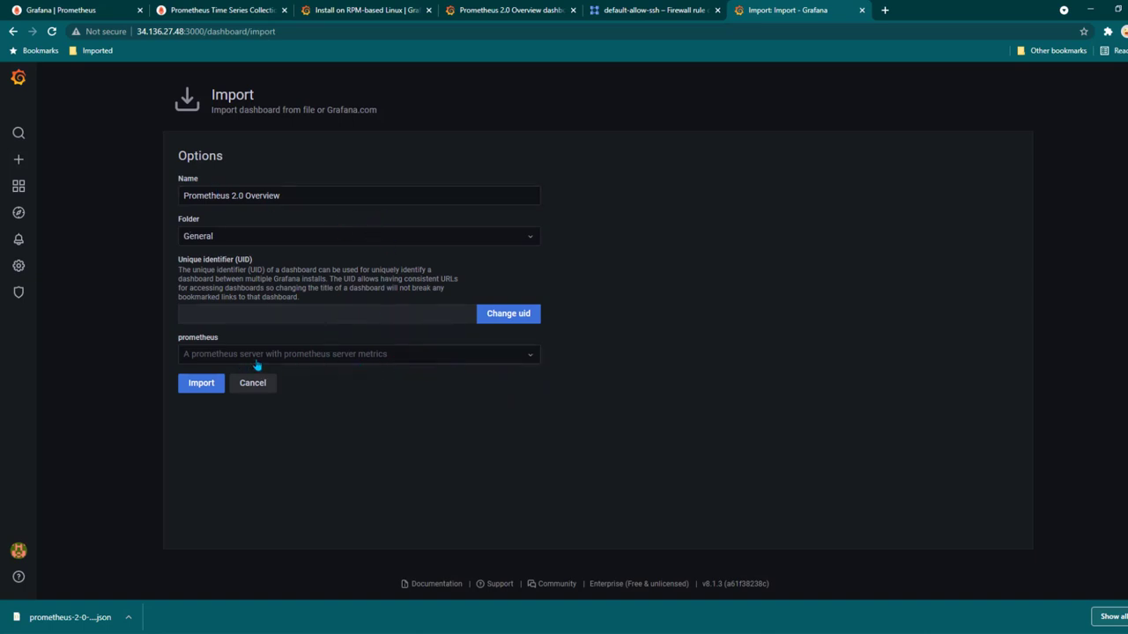
{"action": "left_click", "coordinate": [452, 361]}
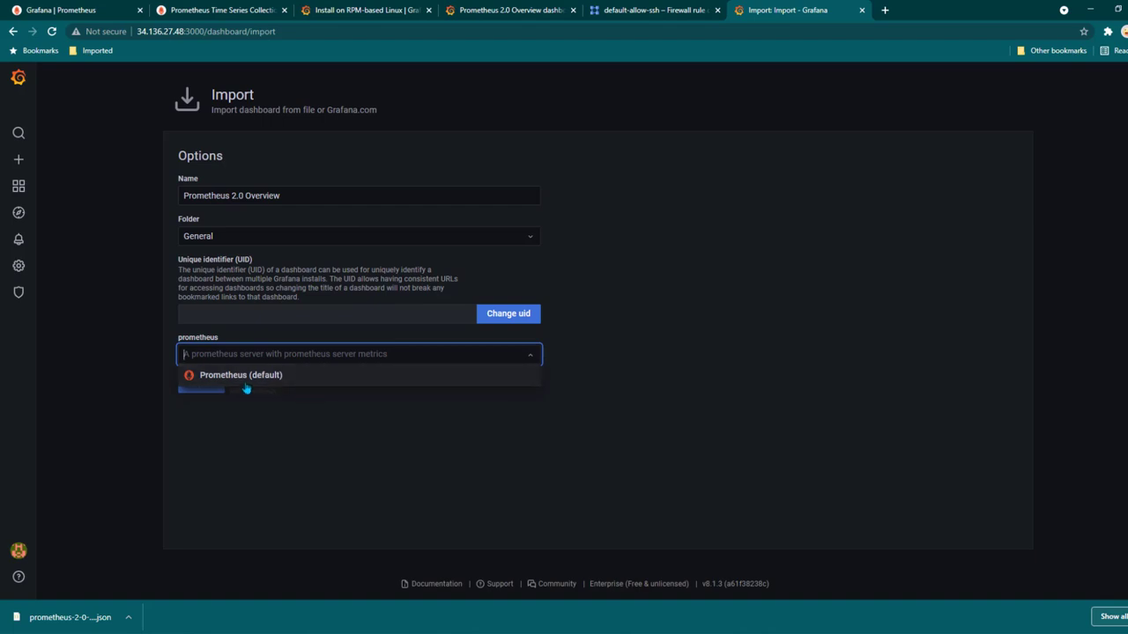
{"action": "left_click", "coordinate": [391, 377]}
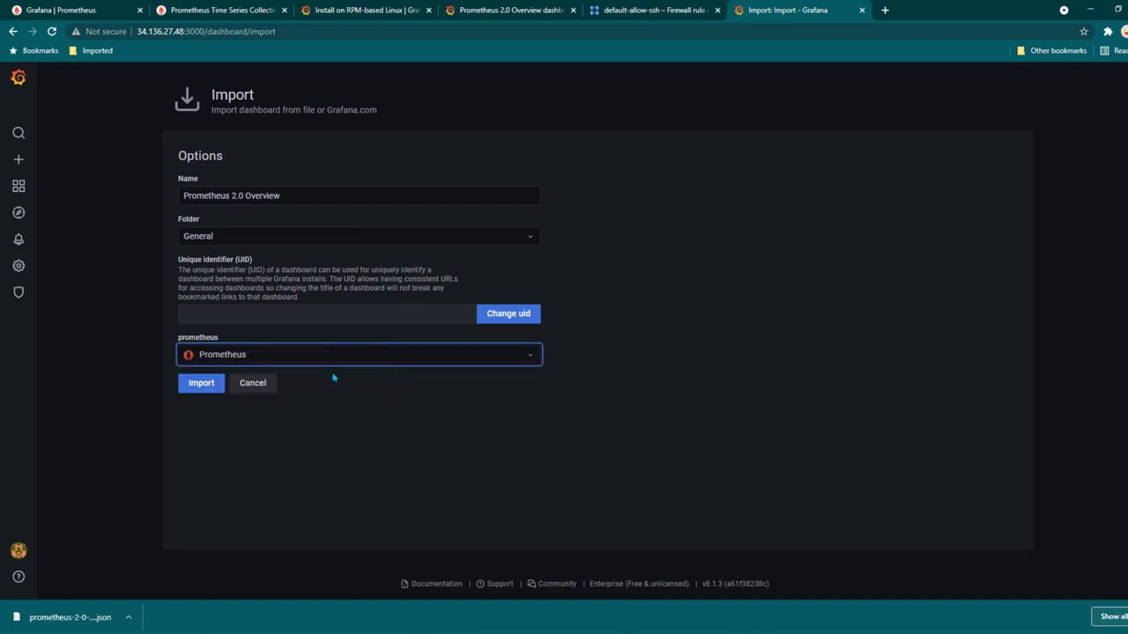
{"action": "left_click", "coordinate": [202, 384]}
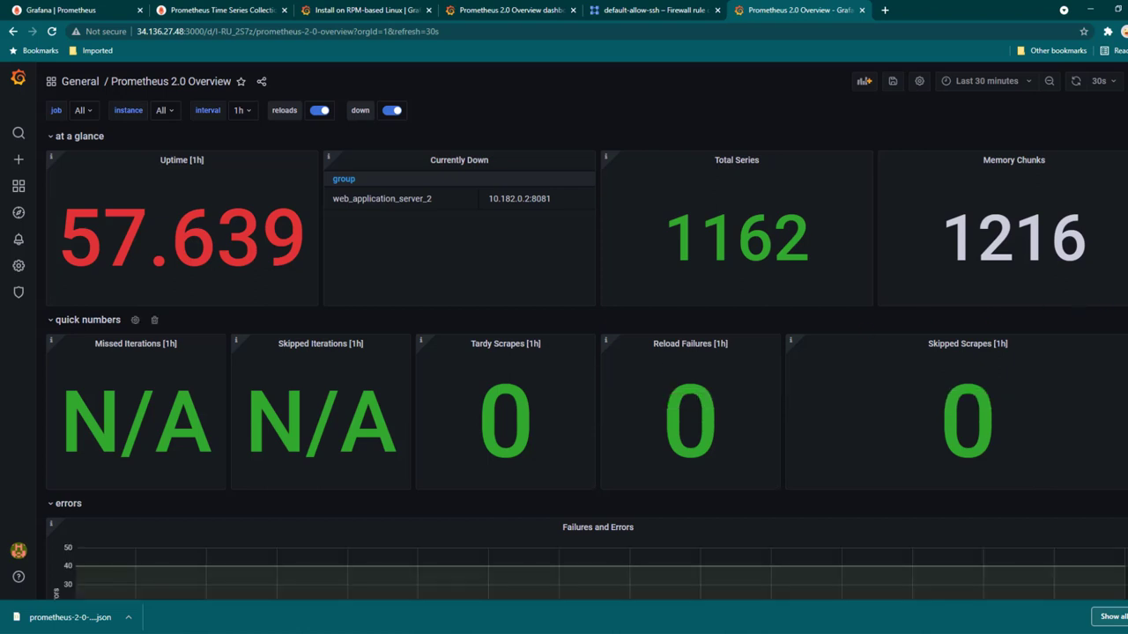
{"action": "scroll", "coordinate": [564, 353], "scroll_direction": "down", "scroll_amount": 2}
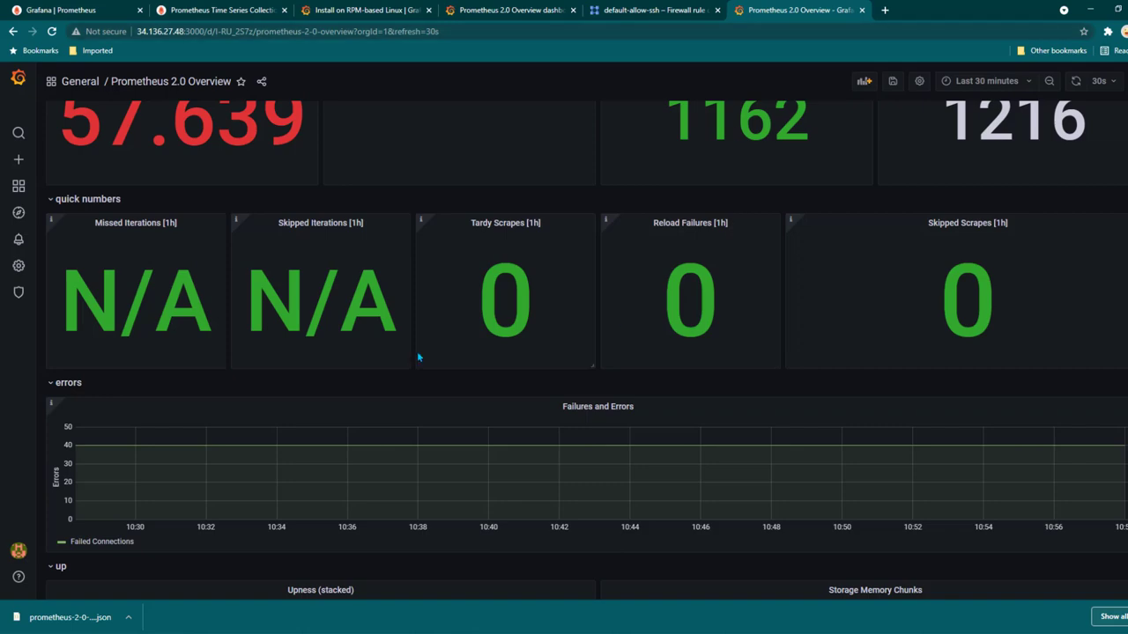
{"action": "scroll", "coordinate": [346, 393], "scroll_direction": "down", "scroll_amount": 5}
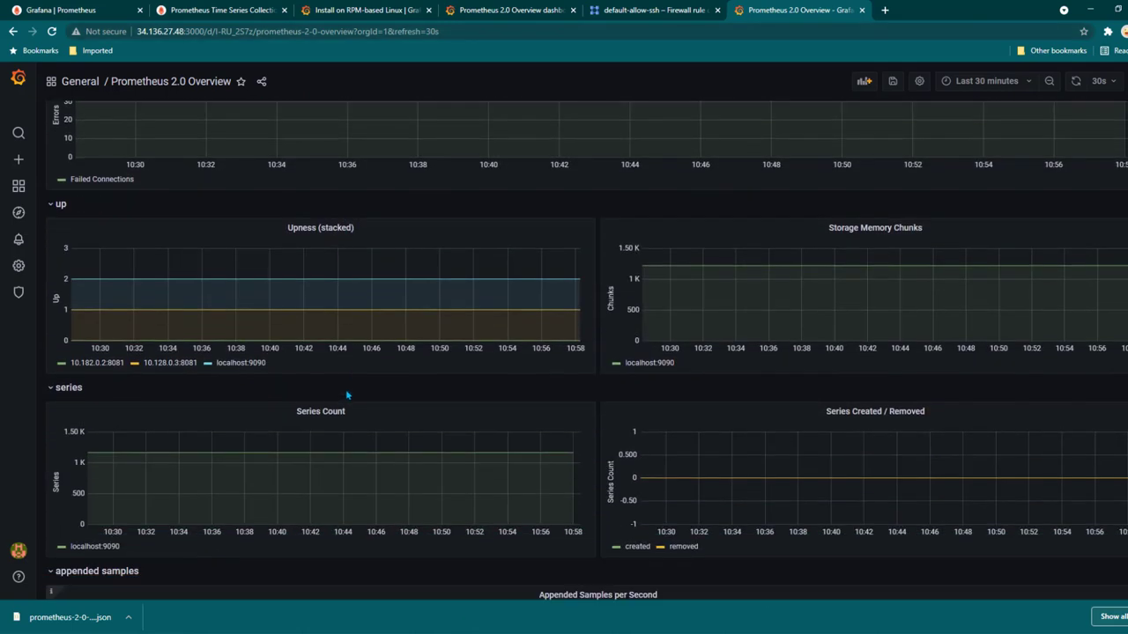
{"action": "scroll", "coordinate": [346, 394], "scroll_direction": "down", "scroll_amount": 10}
{"action": "scroll", "coordinate": [552, 387], "scroll_direction": "up", "scroll_amount": 7}
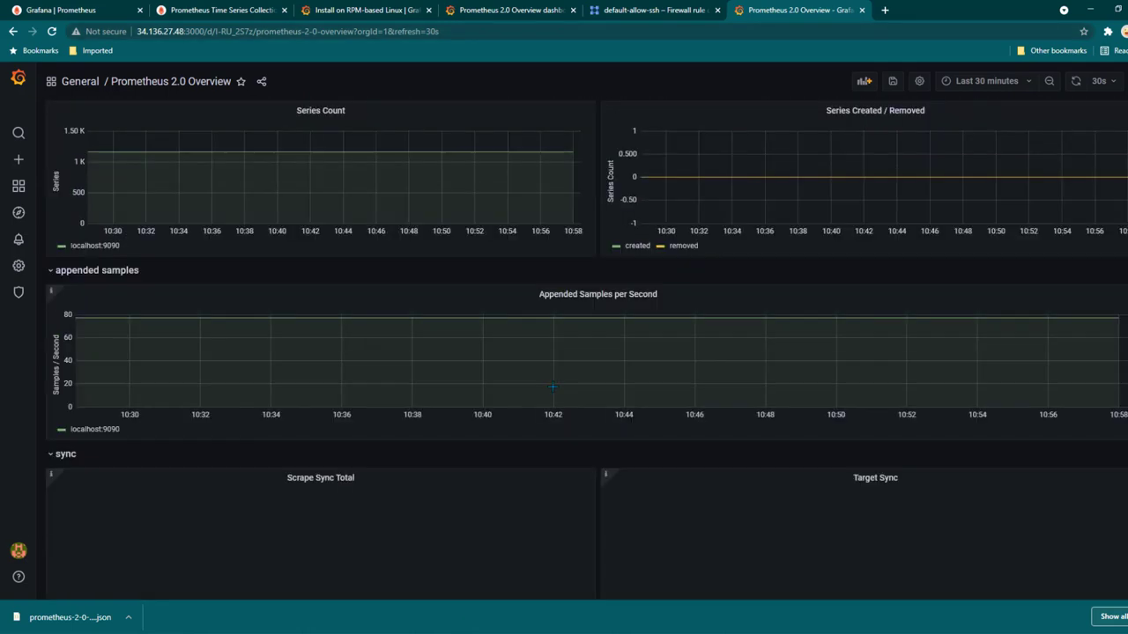
{"action": "scroll", "coordinate": [552, 386], "scroll_direction": "up", "scroll_amount": 8}
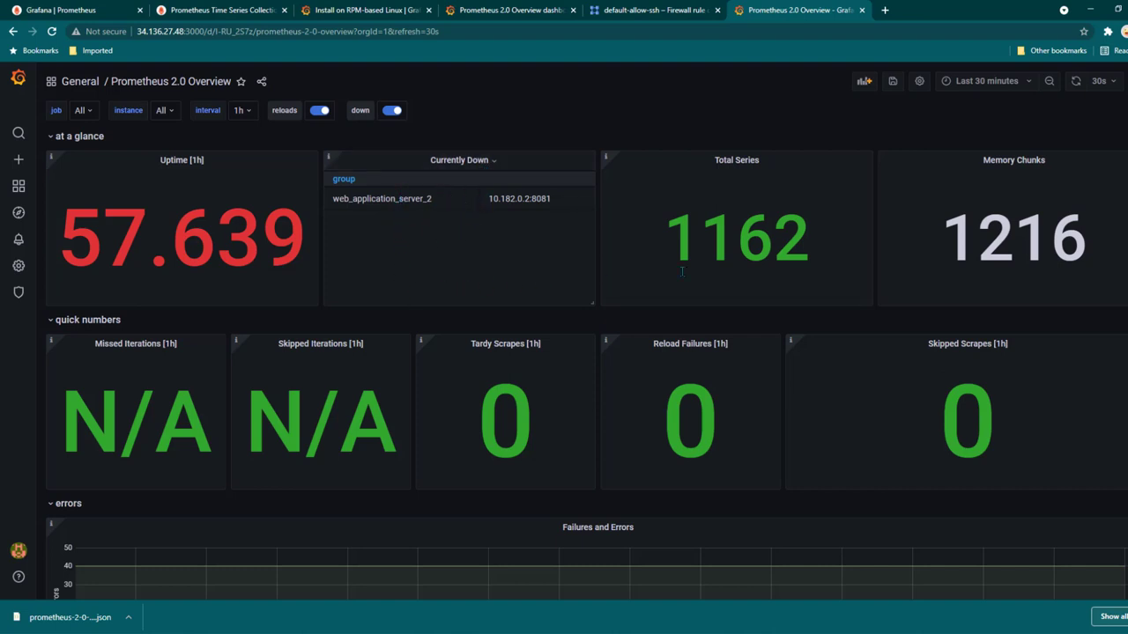
{"action": "scroll", "coordinate": [670, 260], "scroll_direction": "down", "scroll_amount": 3}
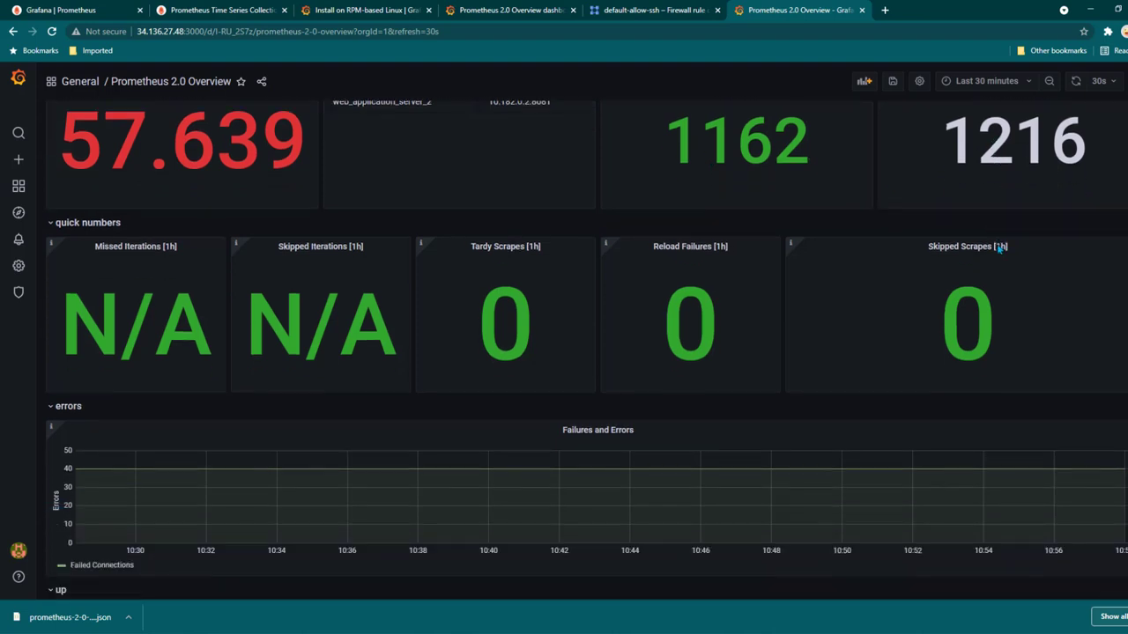
{"action": "scroll", "coordinate": [639, 256], "scroll_direction": "down", "scroll_amount": 7}
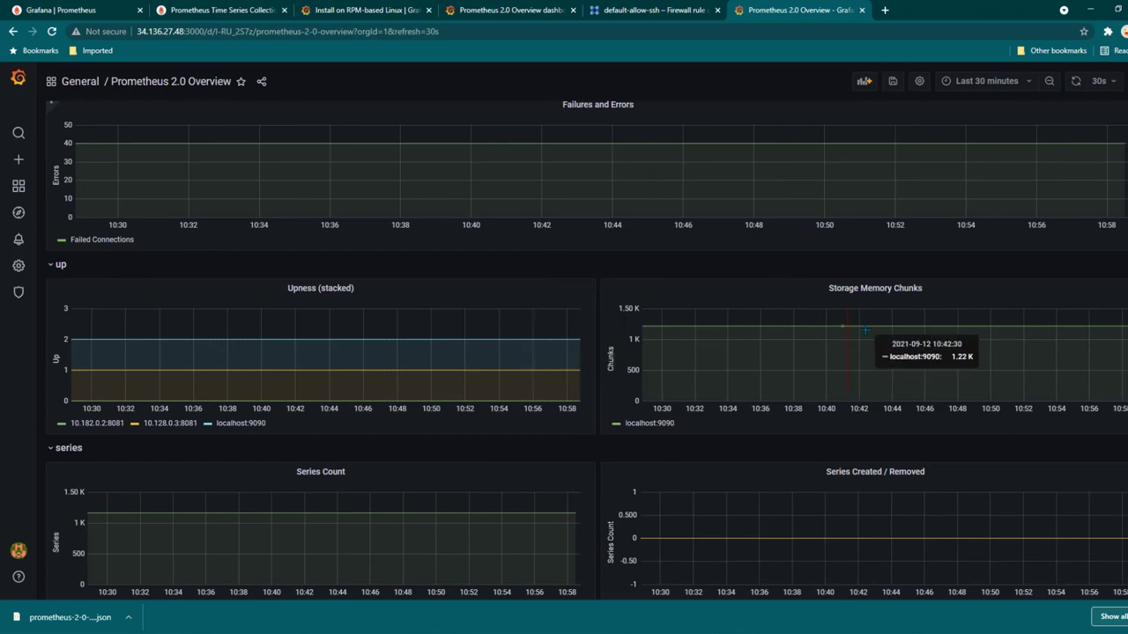
{"action": "scroll", "coordinate": [918, 227], "scroll_direction": "down", "scroll_amount": 4}
{"action": "scroll", "coordinate": [491, 379], "scroll_direction": "down", "scroll_amount": 4}
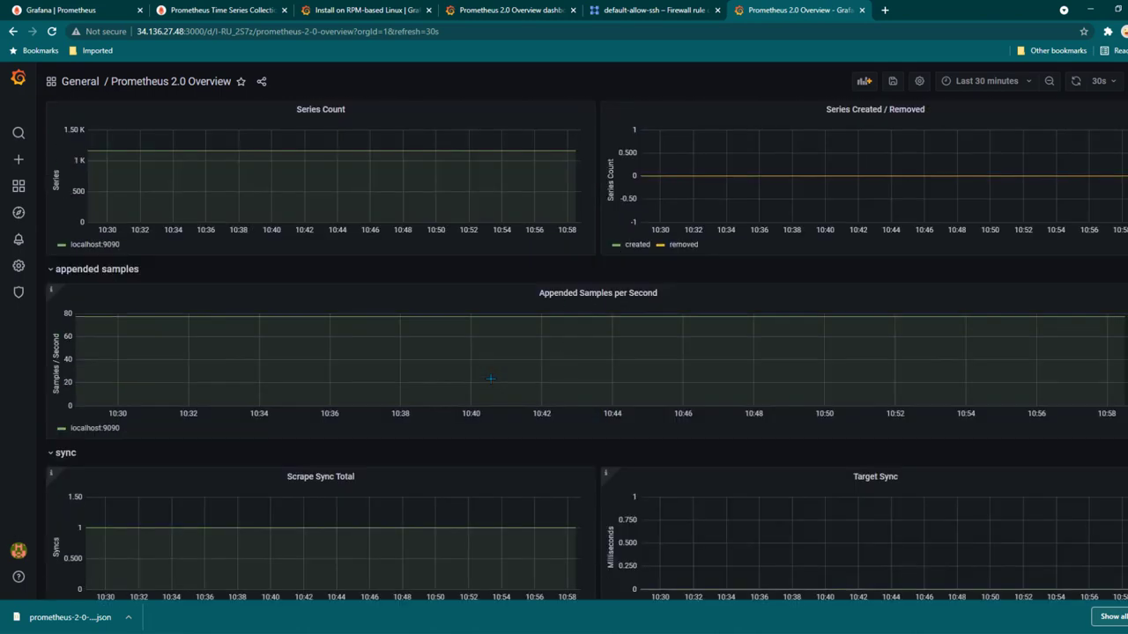
{"action": "scroll", "coordinate": [490, 379], "scroll_direction": "down", "scroll_amount": 20}
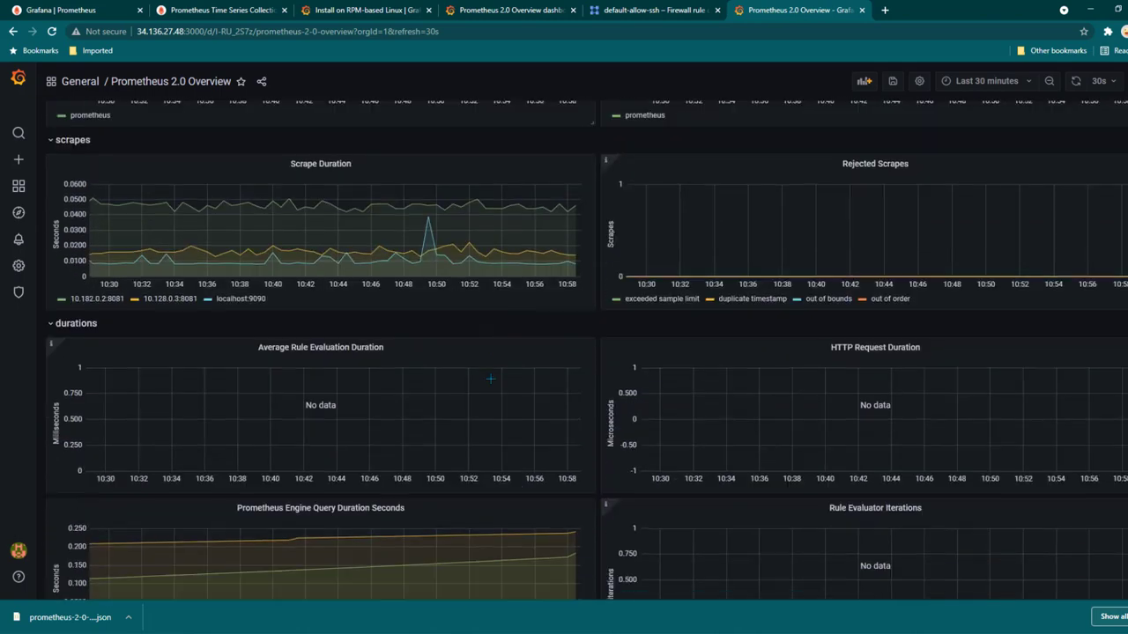
{"action": "scroll", "coordinate": [491, 379], "scroll_direction": "down", "scroll_amount": 10}
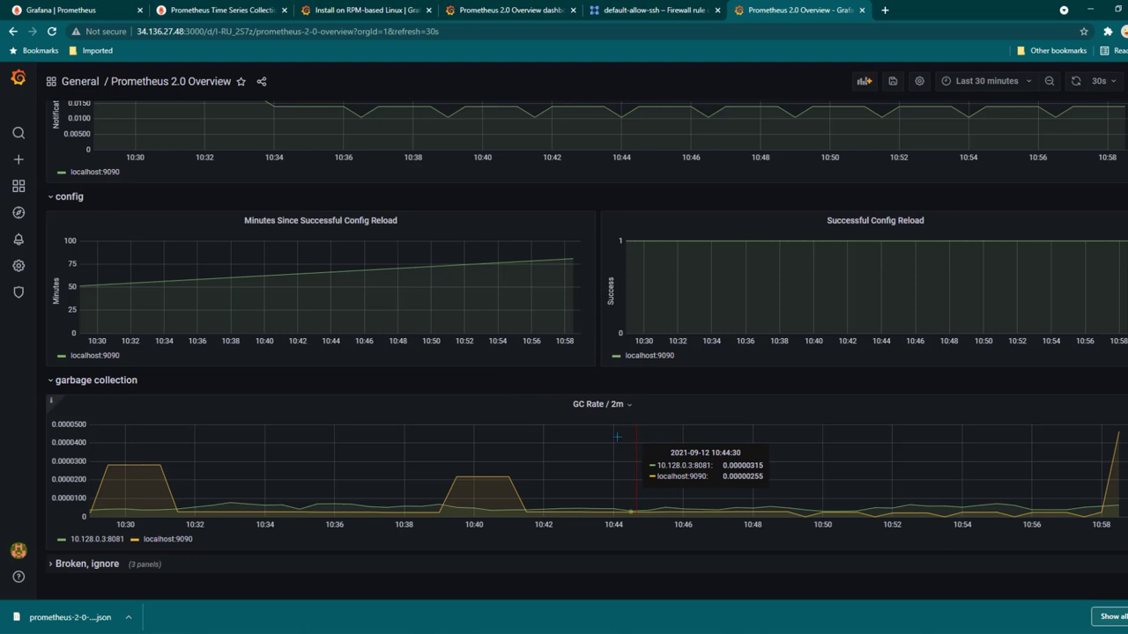
{"action": "left_click", "coordinate": [527, 10]}
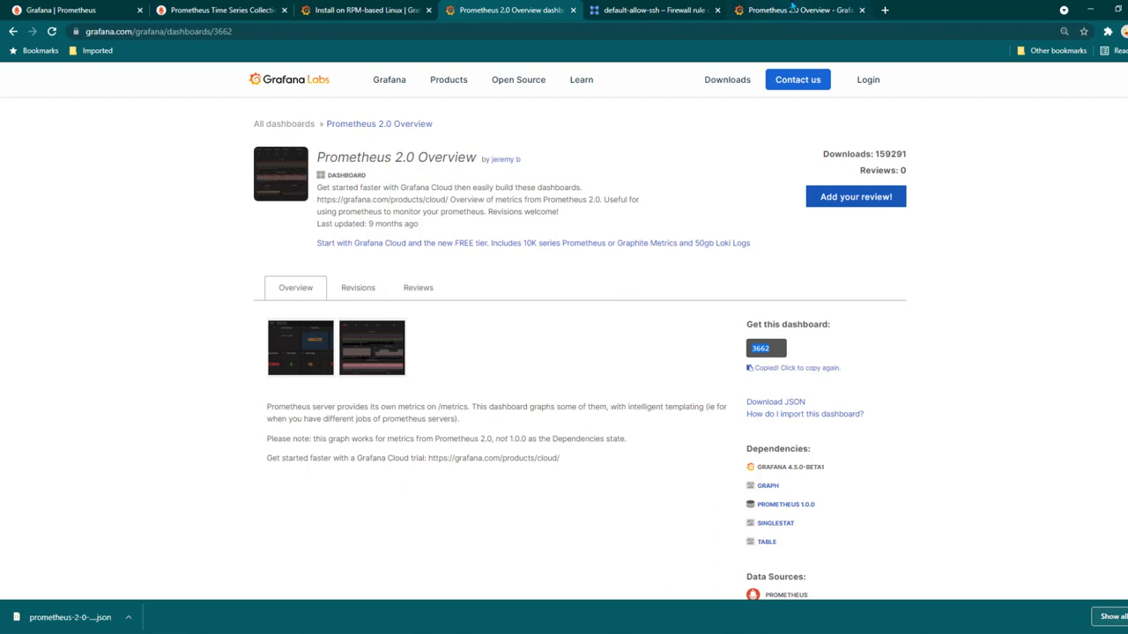
{"action": "key", "text": "ctrl+Tab"}
{"action": "key", "text": "ctrl+Tab"}
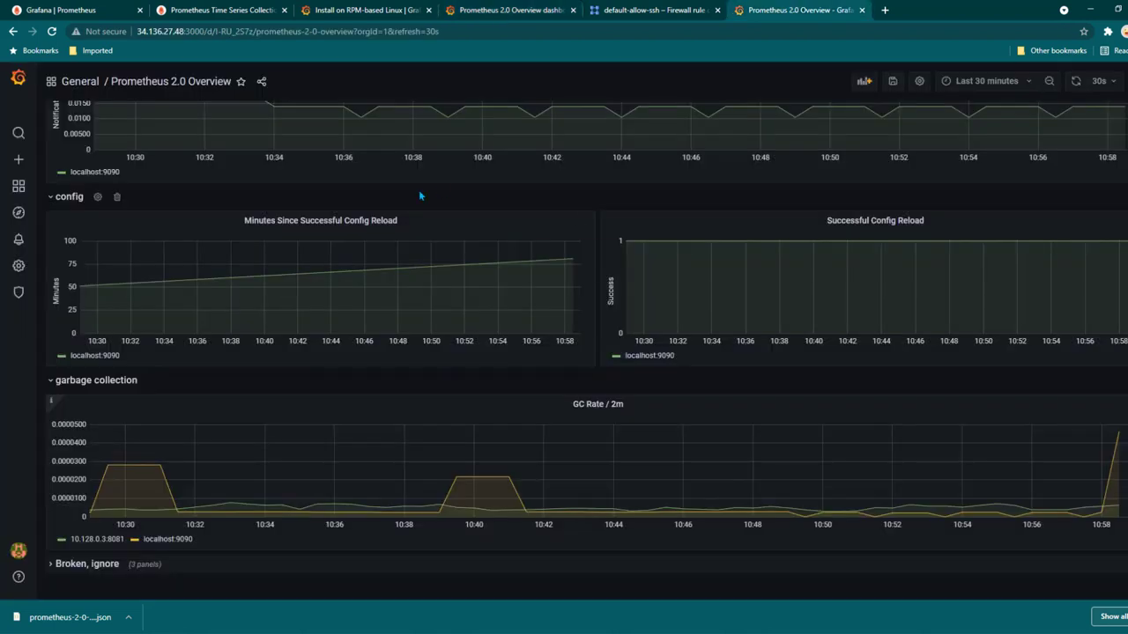
{"action": "scroll", "coordinate": [418, 189], "scroll_direction": "up", "scroll_amount": 1}
{"action": "scroll", "coordinate": [420, 192], "scroll_direction": "up", "scroll_amount": 15}
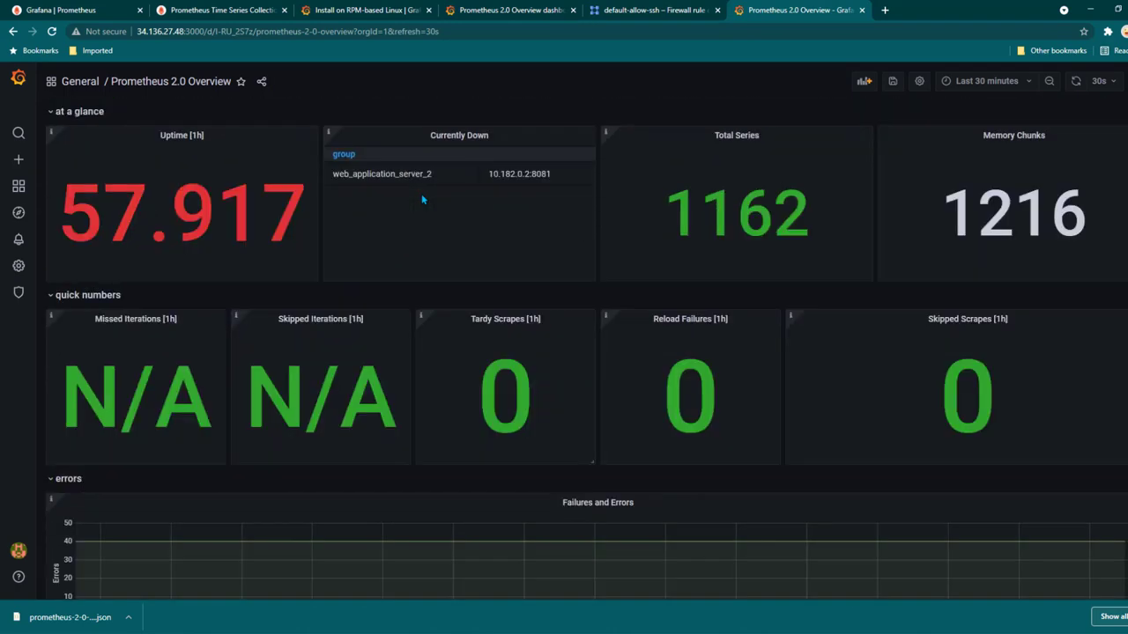
{"action": "scroll", "coordinate": [423, 199], "scroll_direction": "down", "scroll_amount": 2}
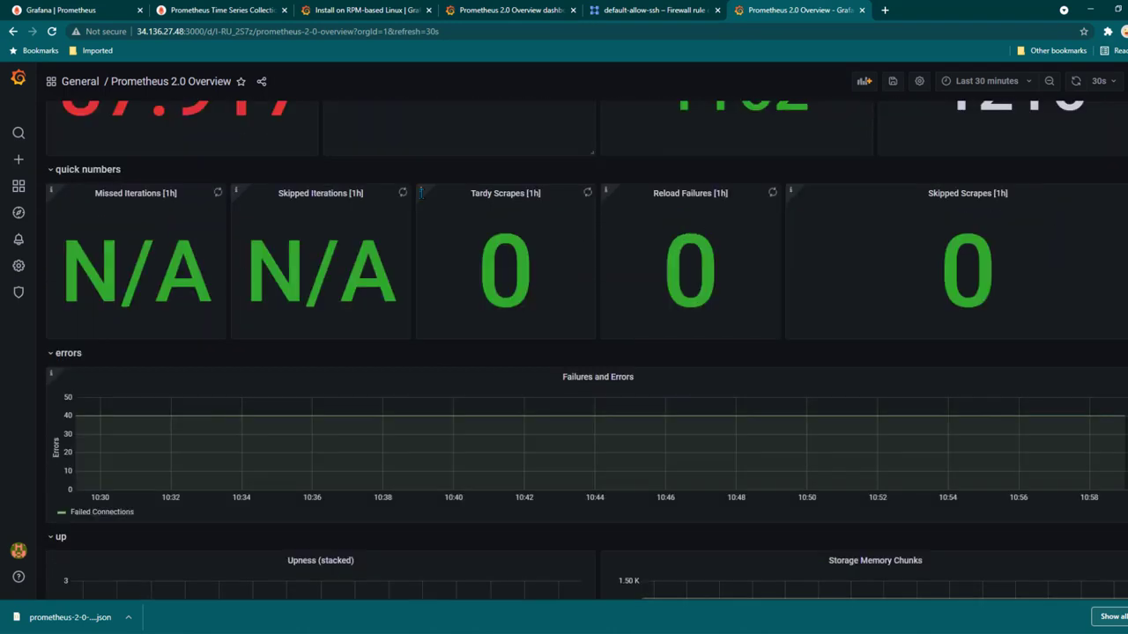
{"action": "scroll", "coordinate": [423, 200], "scroll_direction": "up", "scroll_amount": 2}
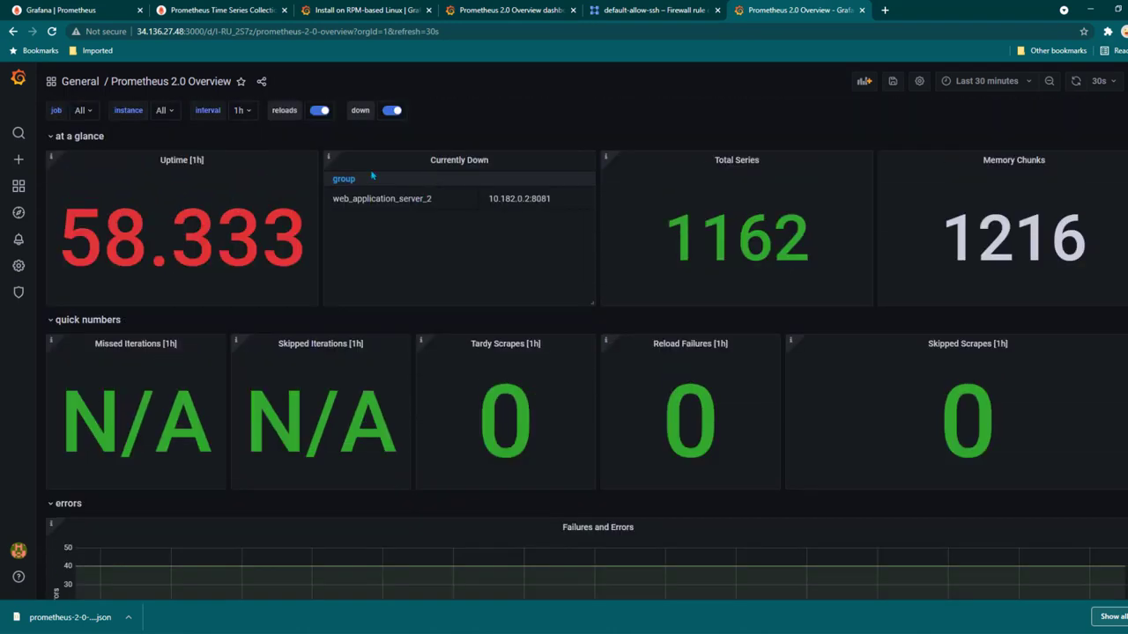
{"action": "left_click", "coordinate": [495, 161]}
{"action": "left_click", "coordinate": [468, 195]}
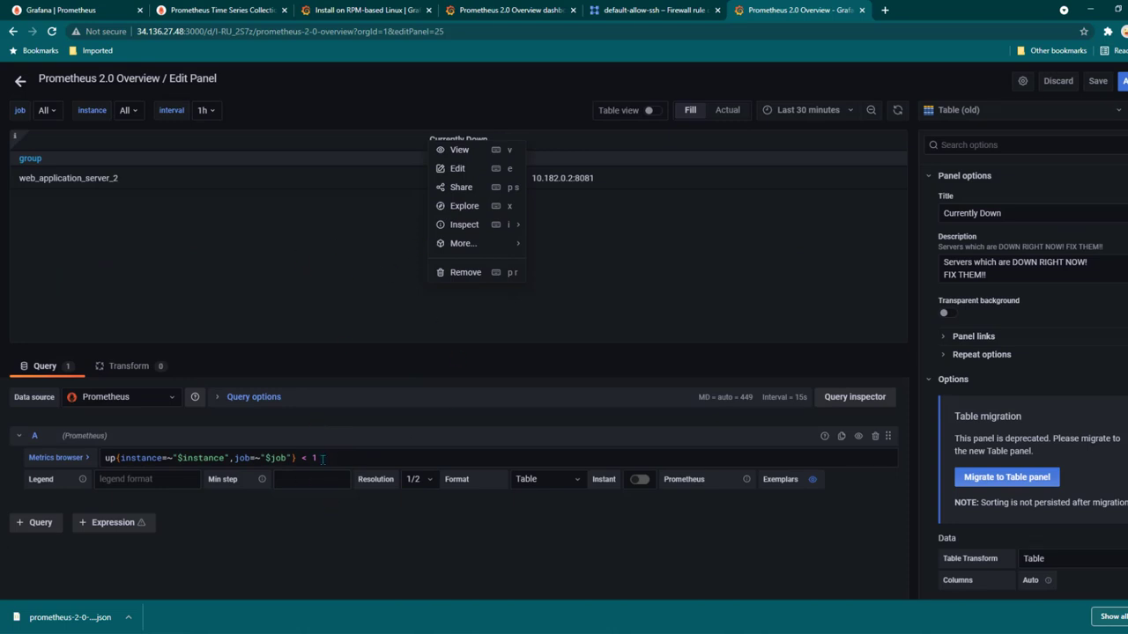
{"action": "left_click_drag", "start_coordinate": [317, 457], "coordinate": [104, 457]}
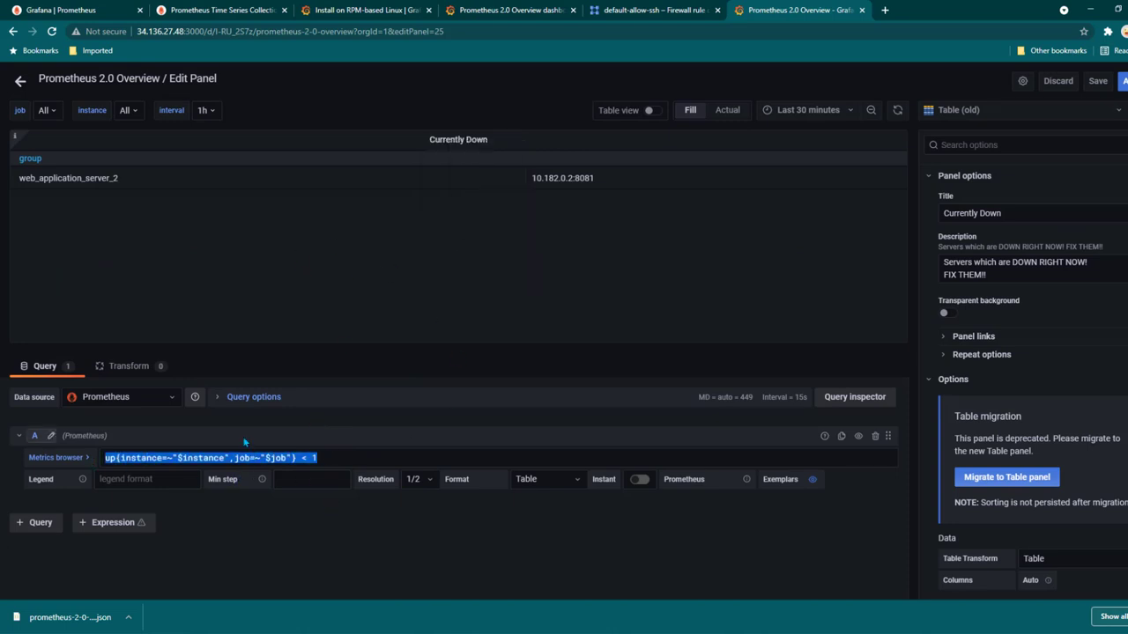
{"action": "left_click", "coordinate": [19, 81]}
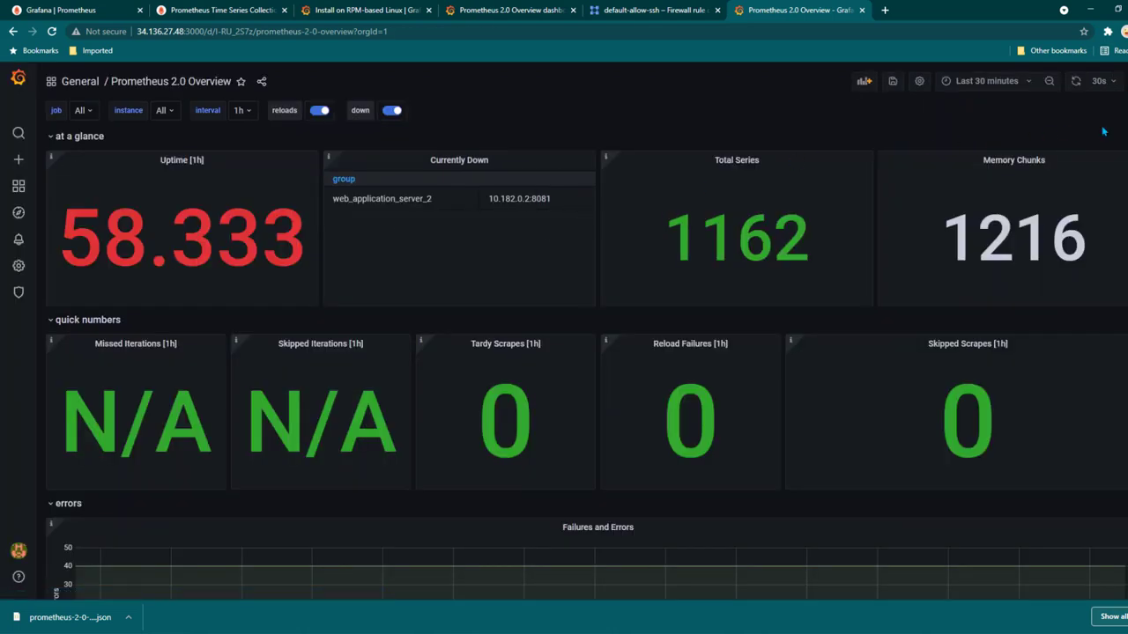